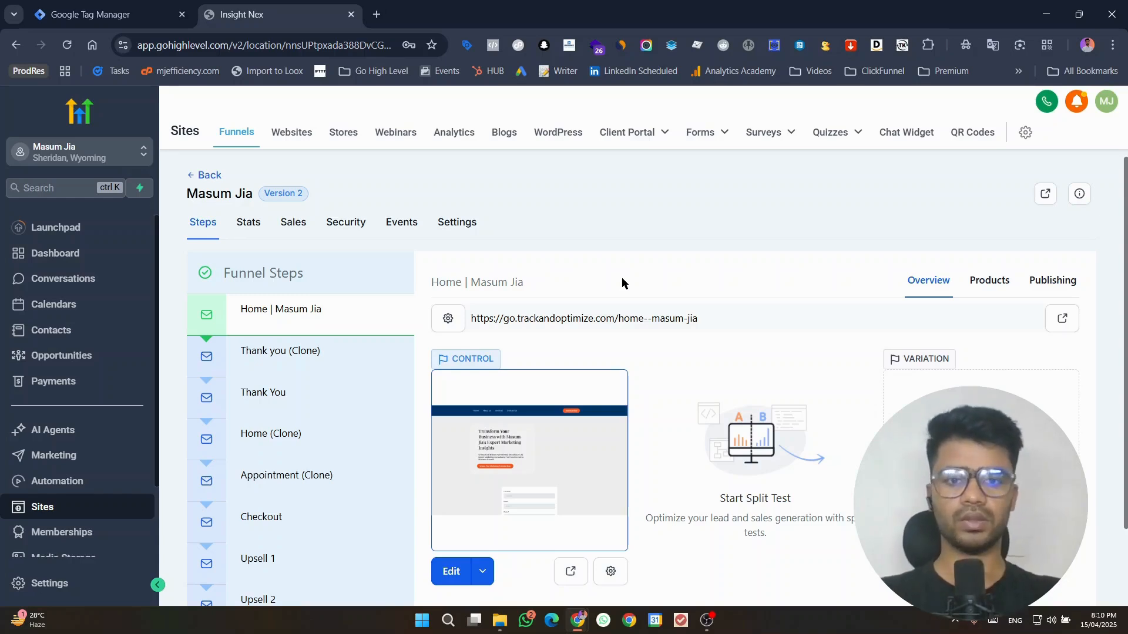
Step: Start preview mode for the Google Tag Manager container and connect Tag Assistant to the go.trackandoptimize.com home page
click(71, 12)
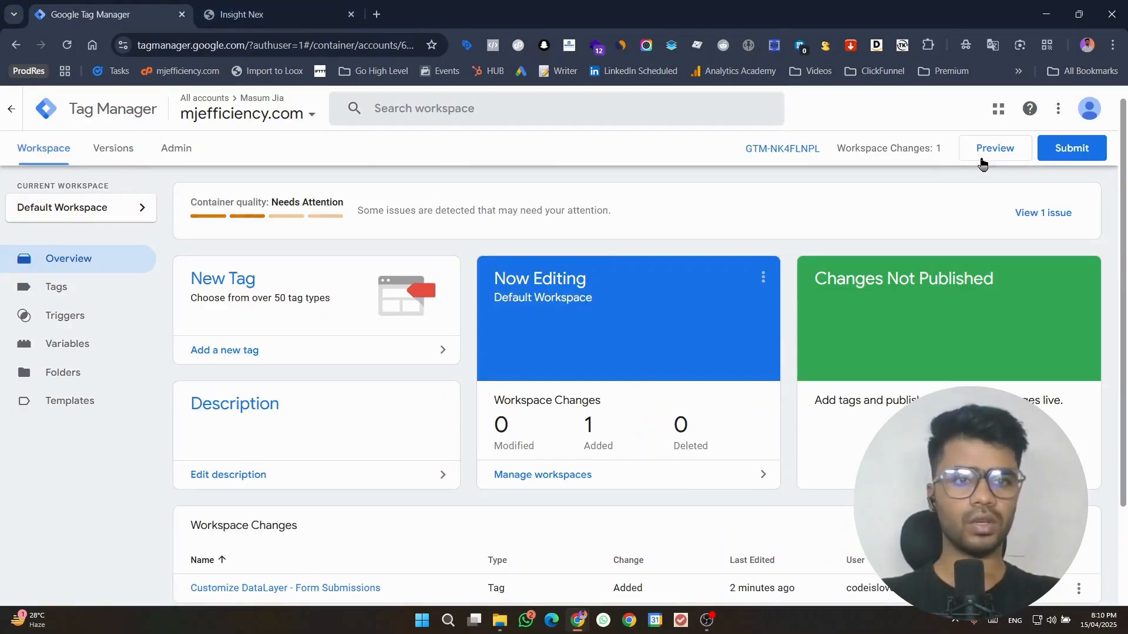
click(990, 152)
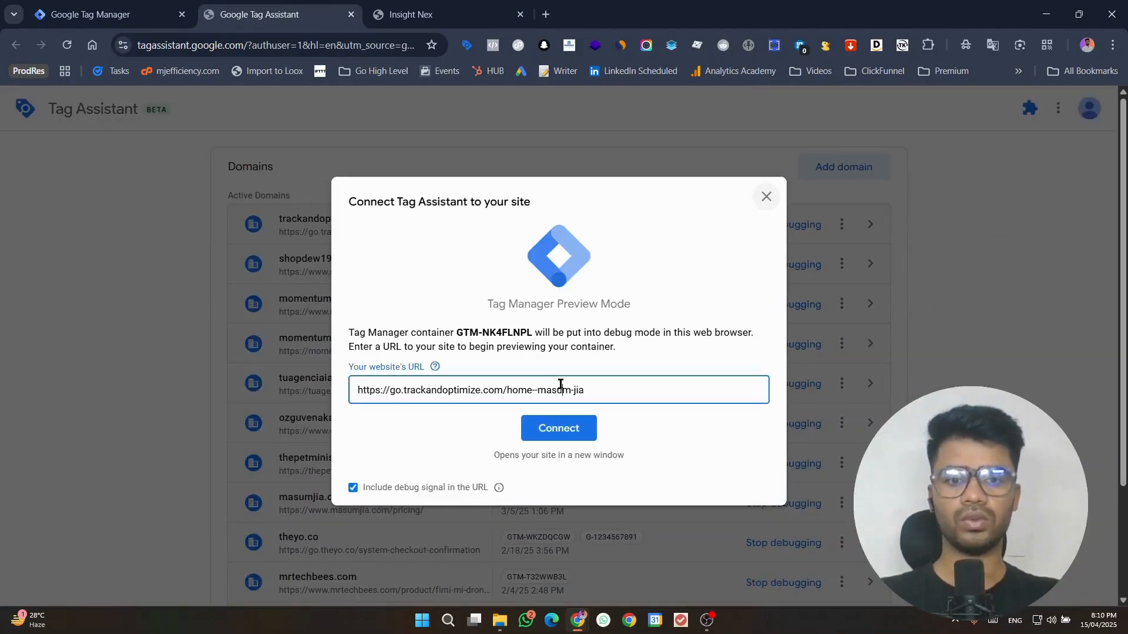
double_click(554, 390)
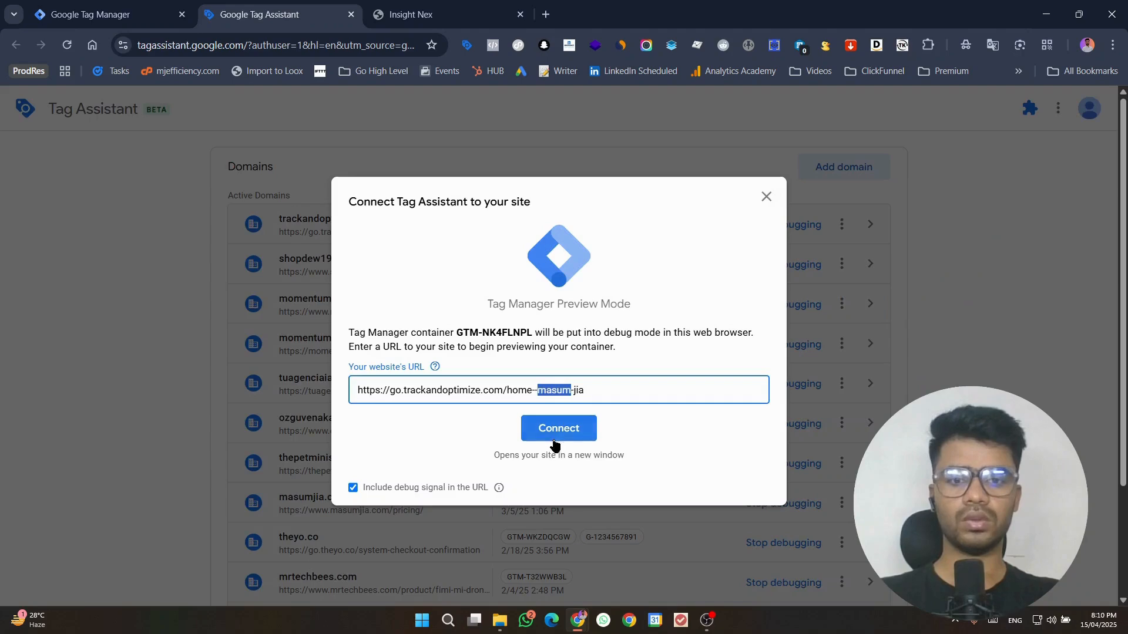
click(554, 441)
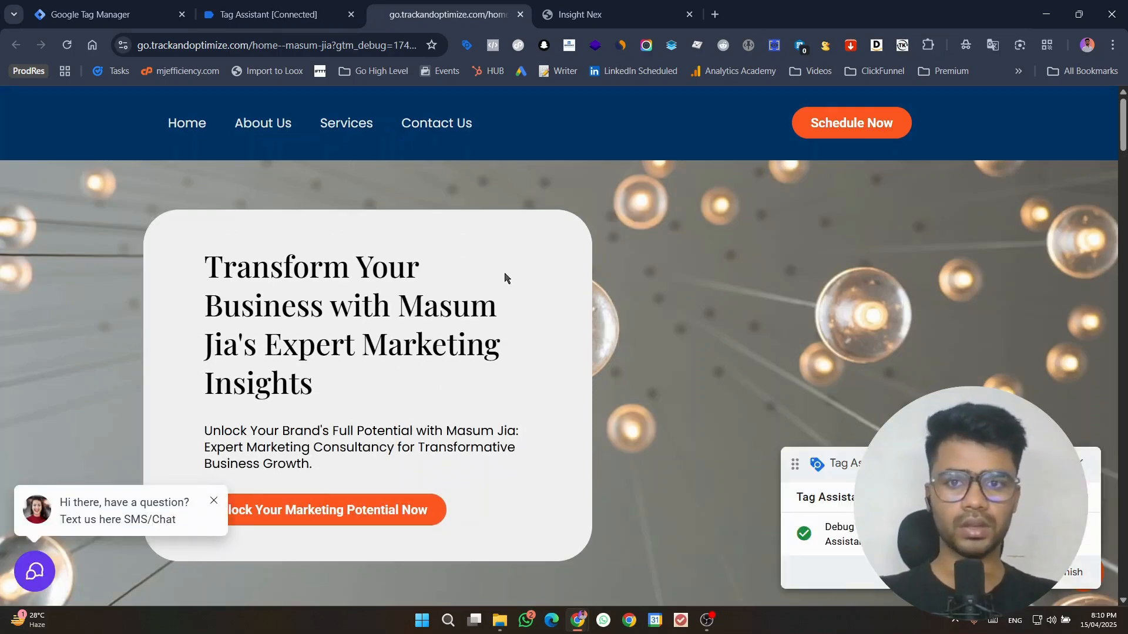
Step: Fill in the contact form with the saved full name, email and phone, and enter the personal website address
scroll(505, 275, down, 8)
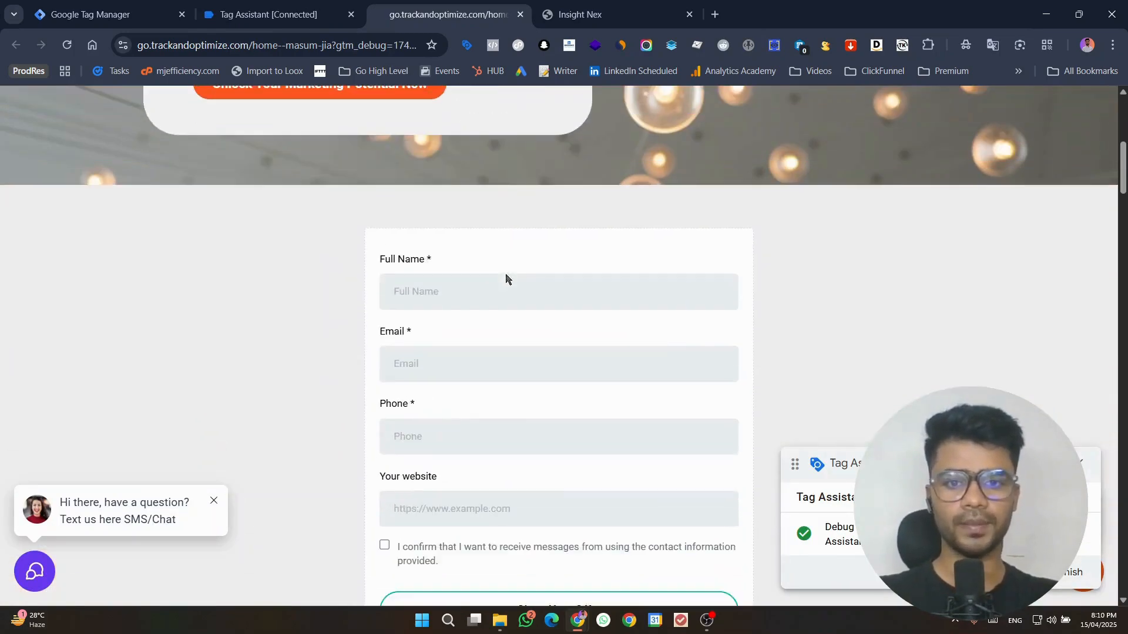
click(491, 212)
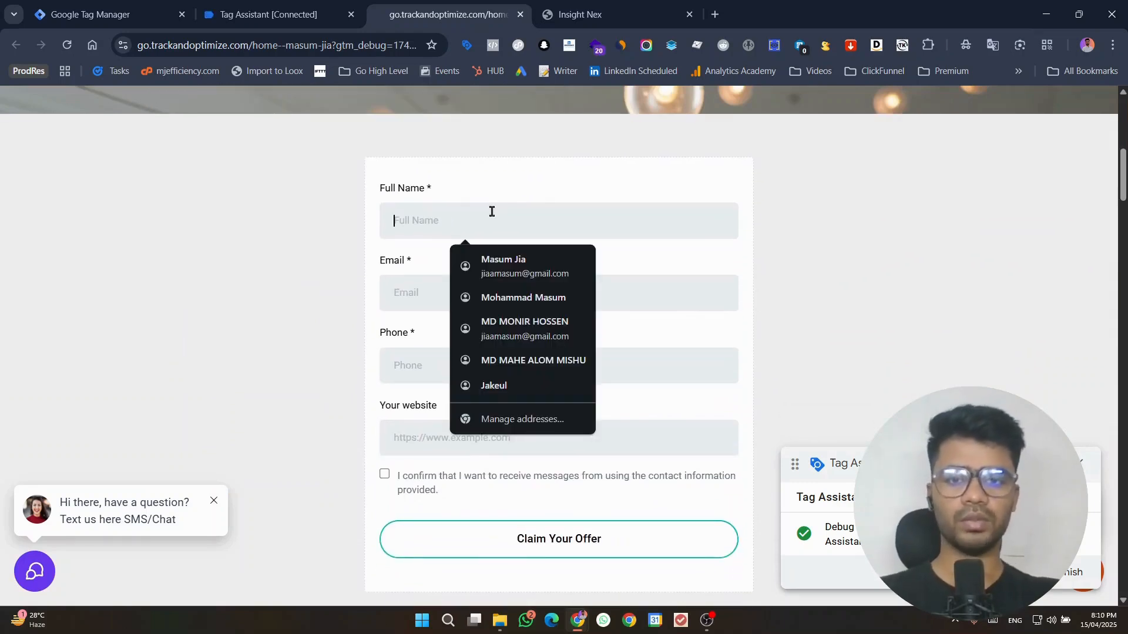
click(527, 276)
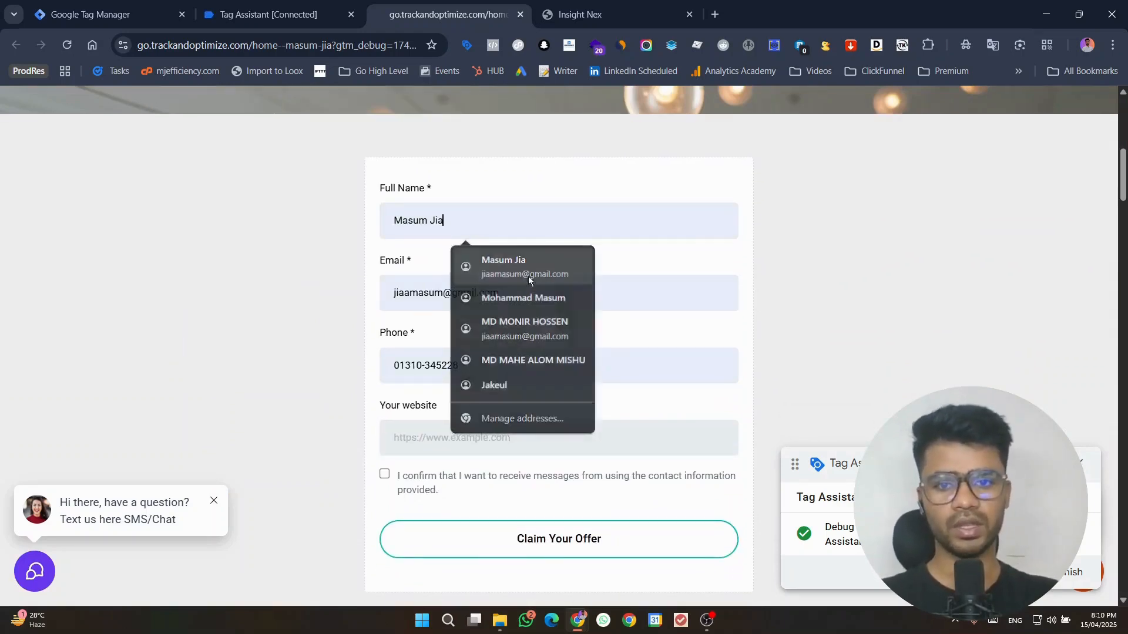
click(496, 437)
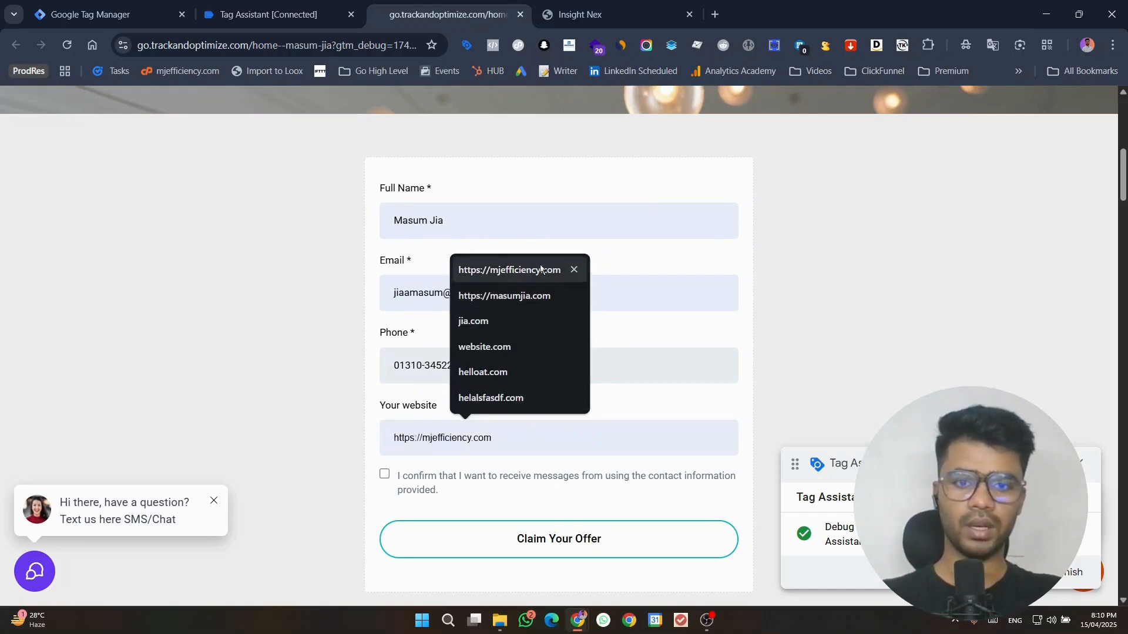
click(511, 268)
key(ctrl+a)
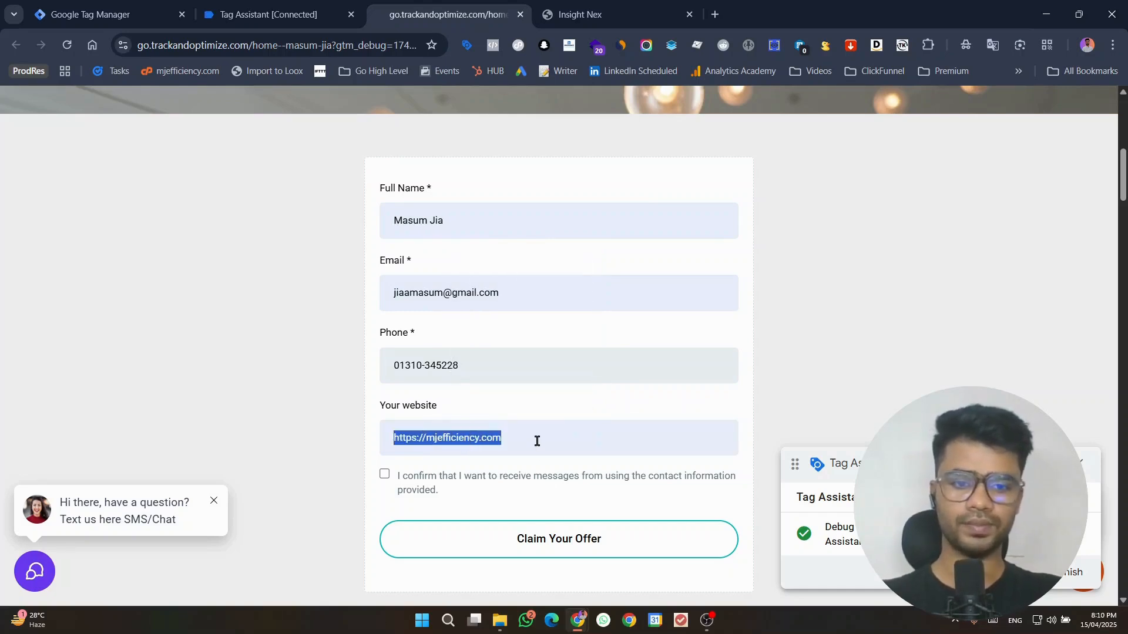
key(BackSpace)
click(496, 294)
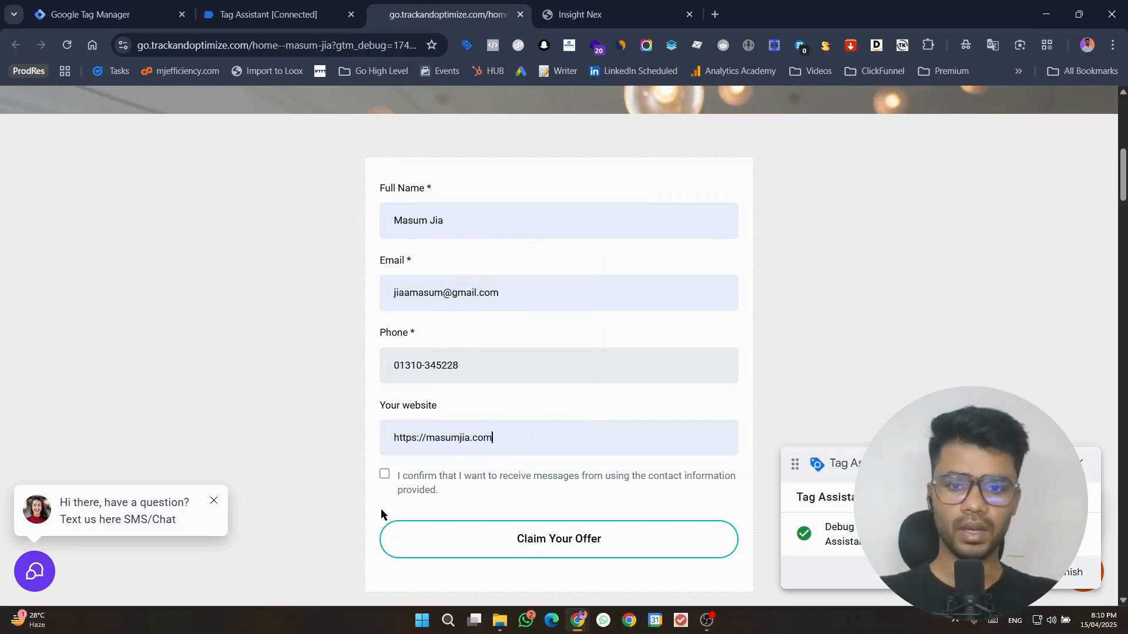
Step: Accept receiving messages and submit the form to claim the offer
click(385, 476)
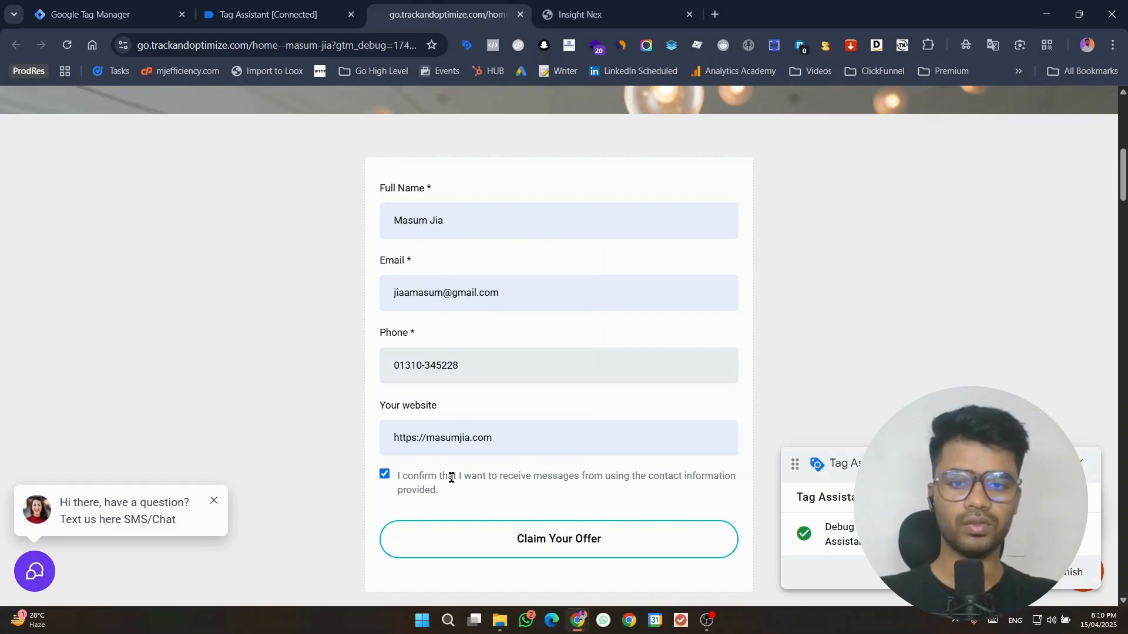
click(589, 539)
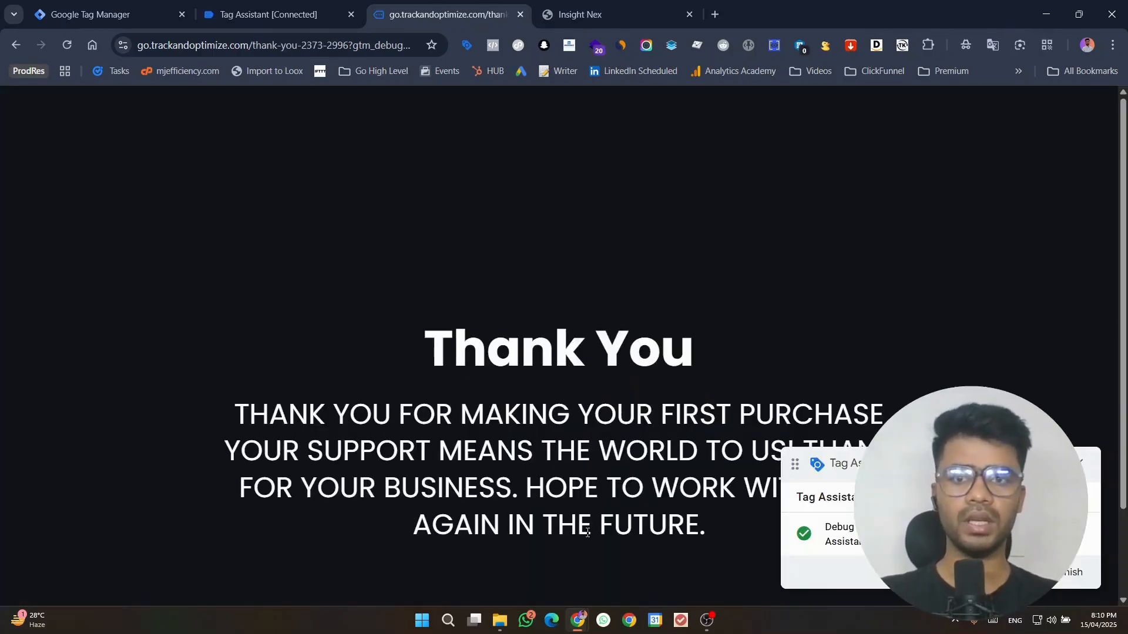
Step: Return to Tag Assistant, continue past the connection notice, and expand the API call of the lead_generated event
click(322, 6)
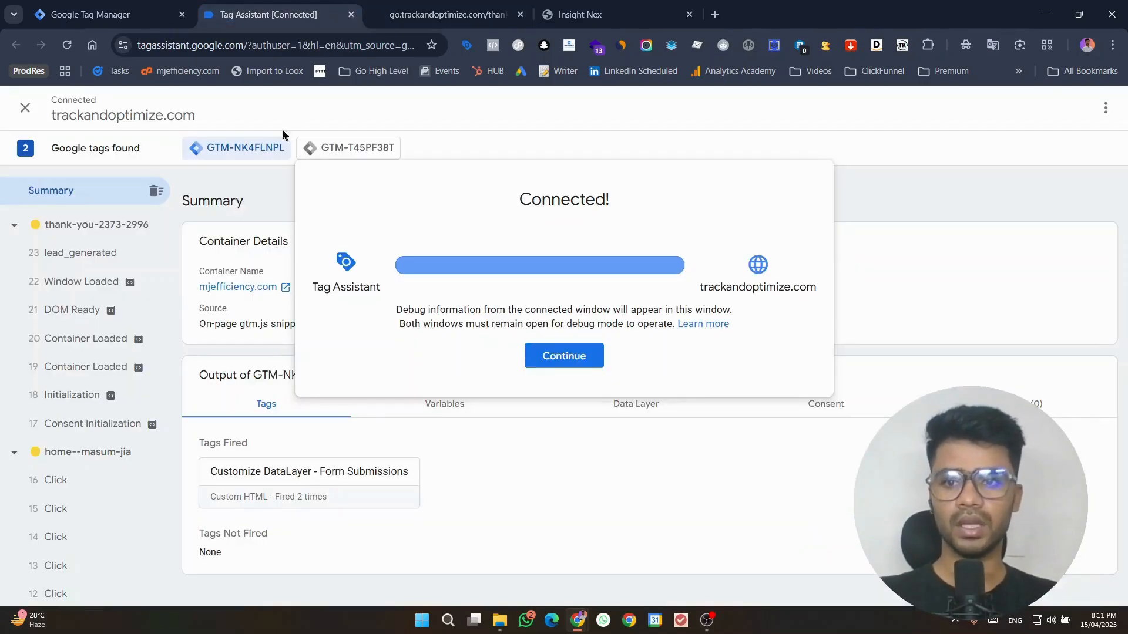
click(564, 356)
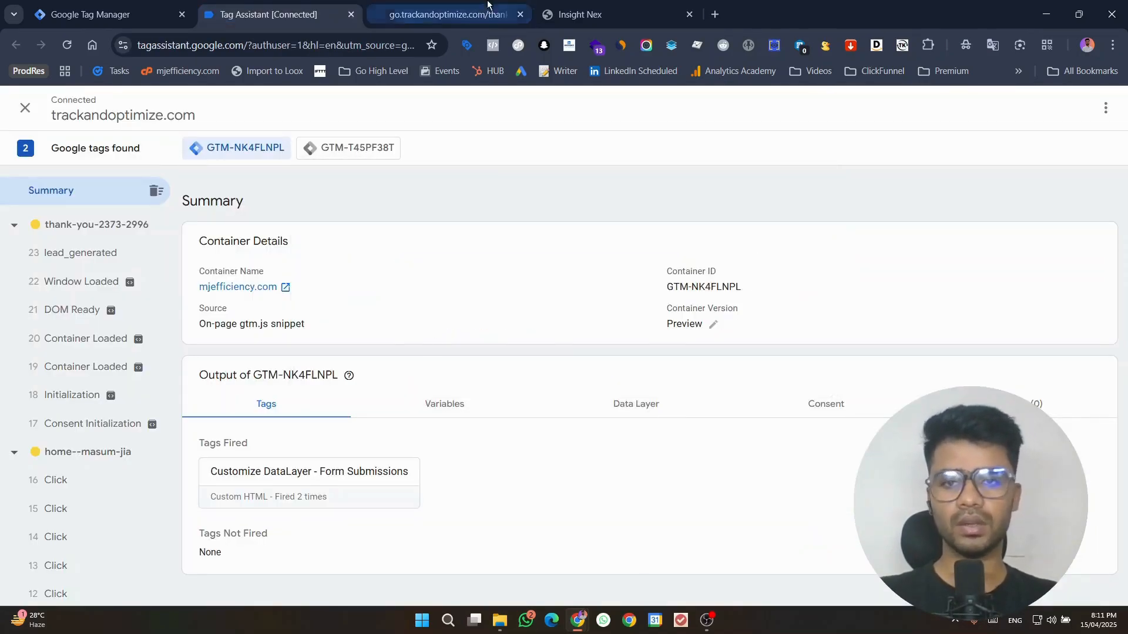
click(454, 5)
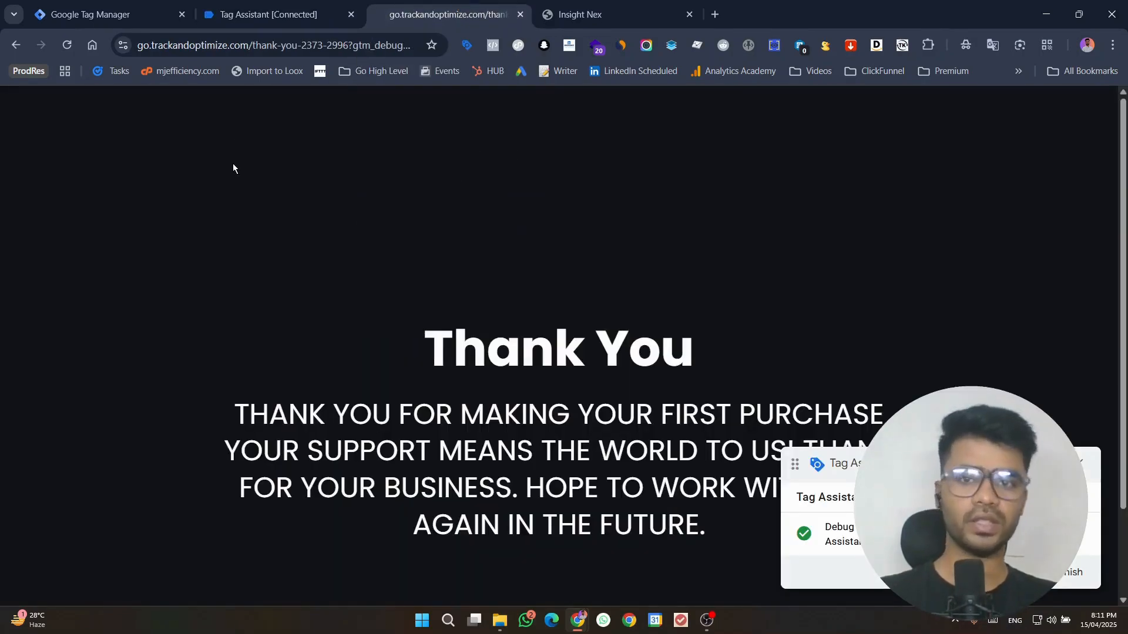
click(247, 3)
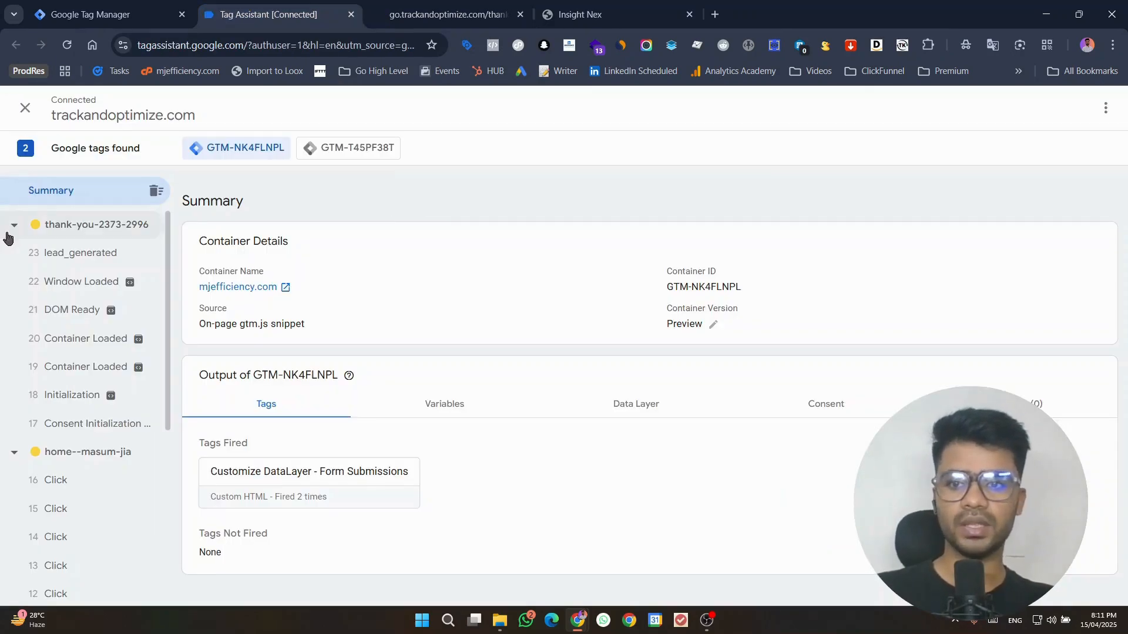
click(78, 254)
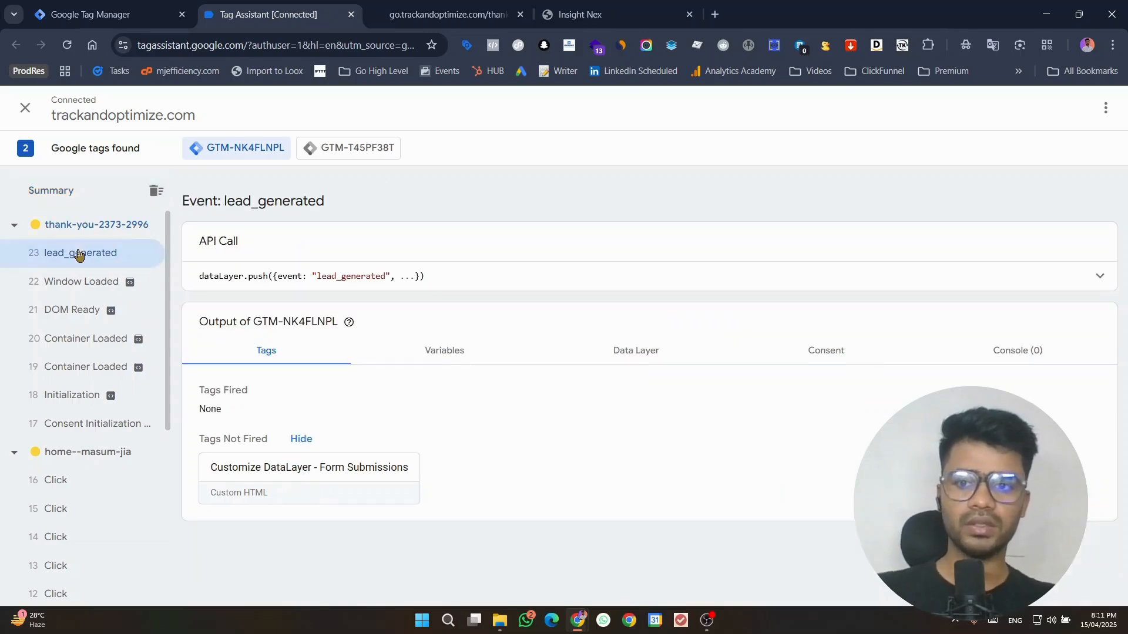
click(1100, 281)
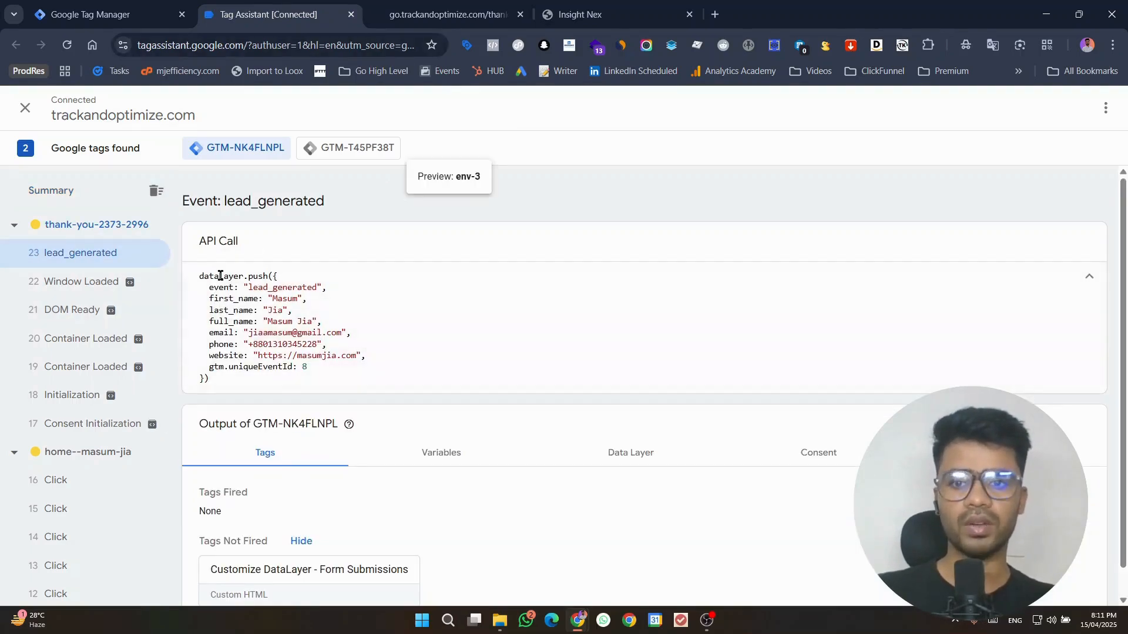
Step: Examine the lead_generated data layer push, checking the name, email, phone and website fields
double_click(220, 323)
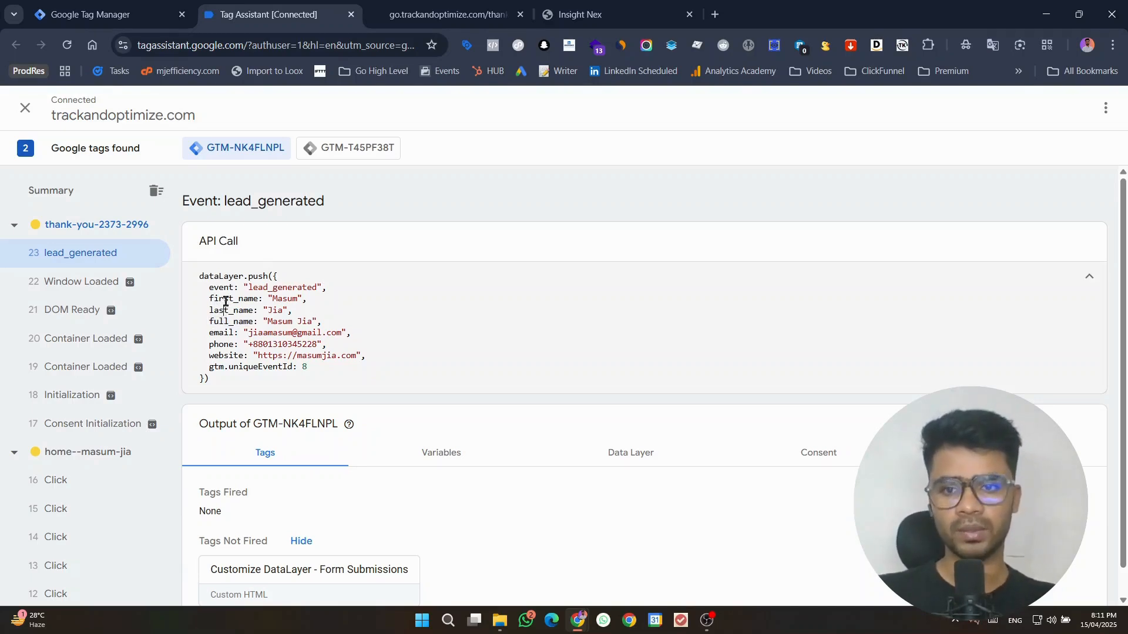
double_click(226, 299)
double_click(224, 333)
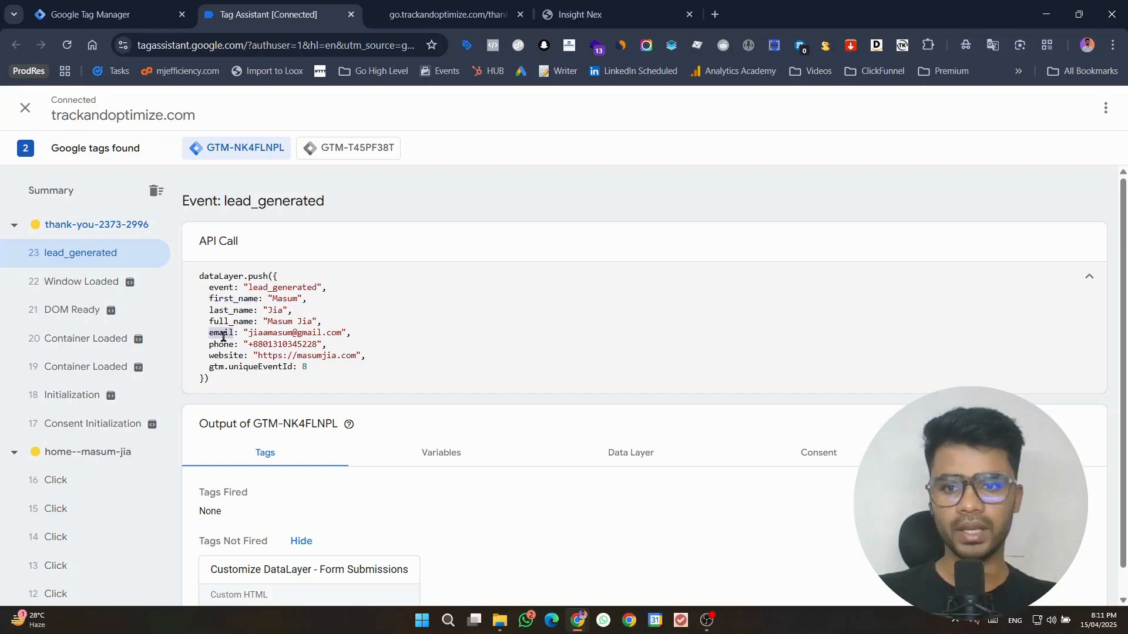
double_click(221, 345)
double_click(215, 367)
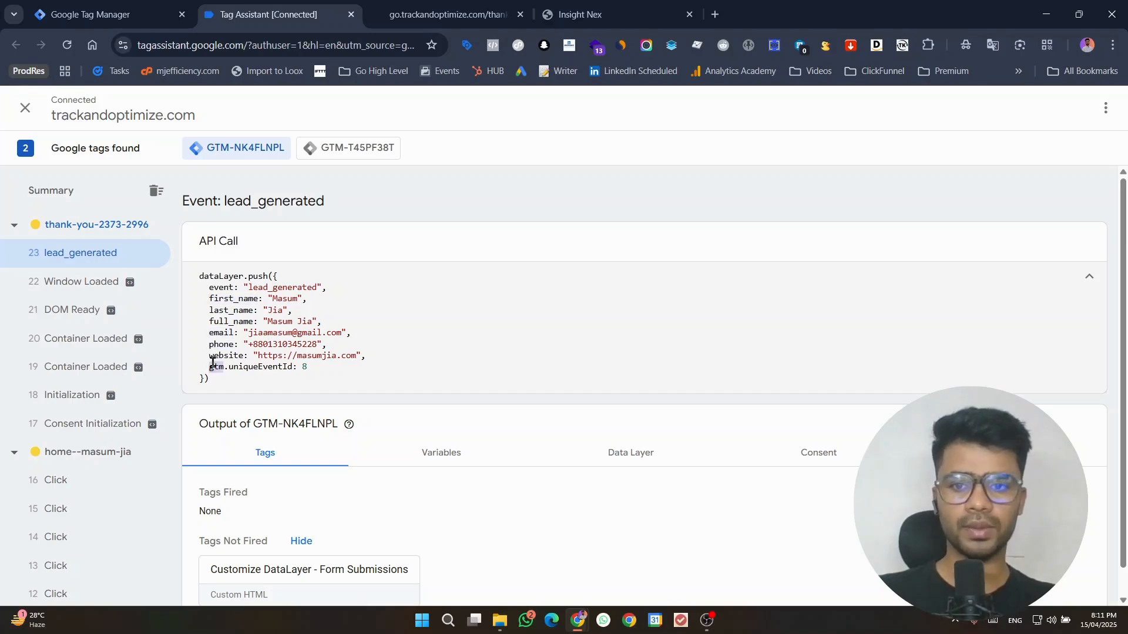
click(262, 356)
drag(221, 380, 187, 276)
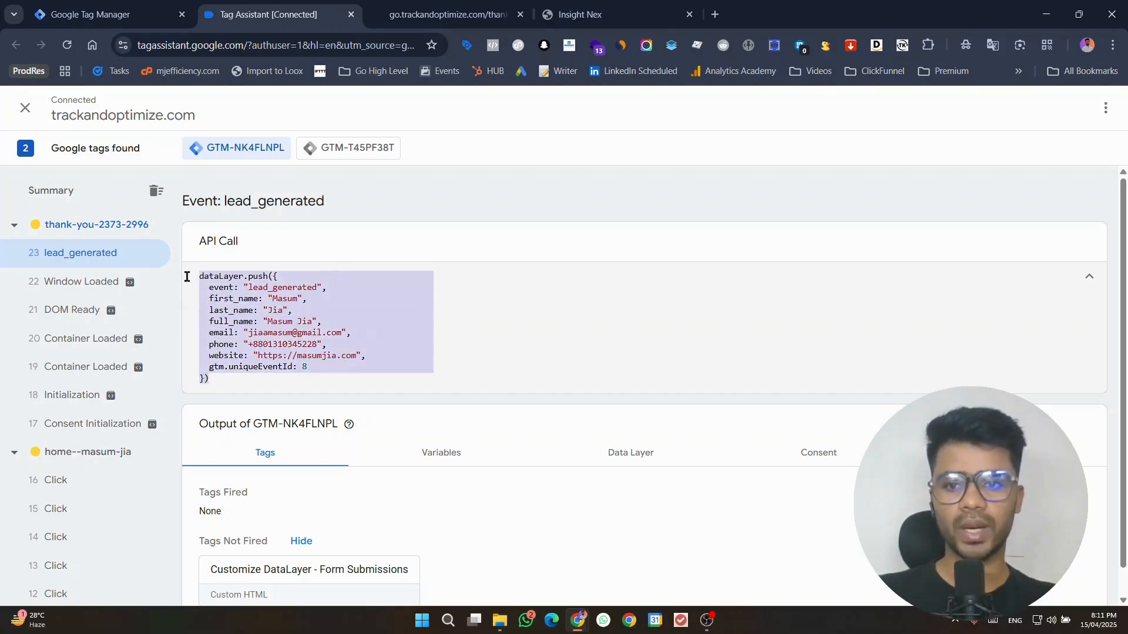
click(235, 291)
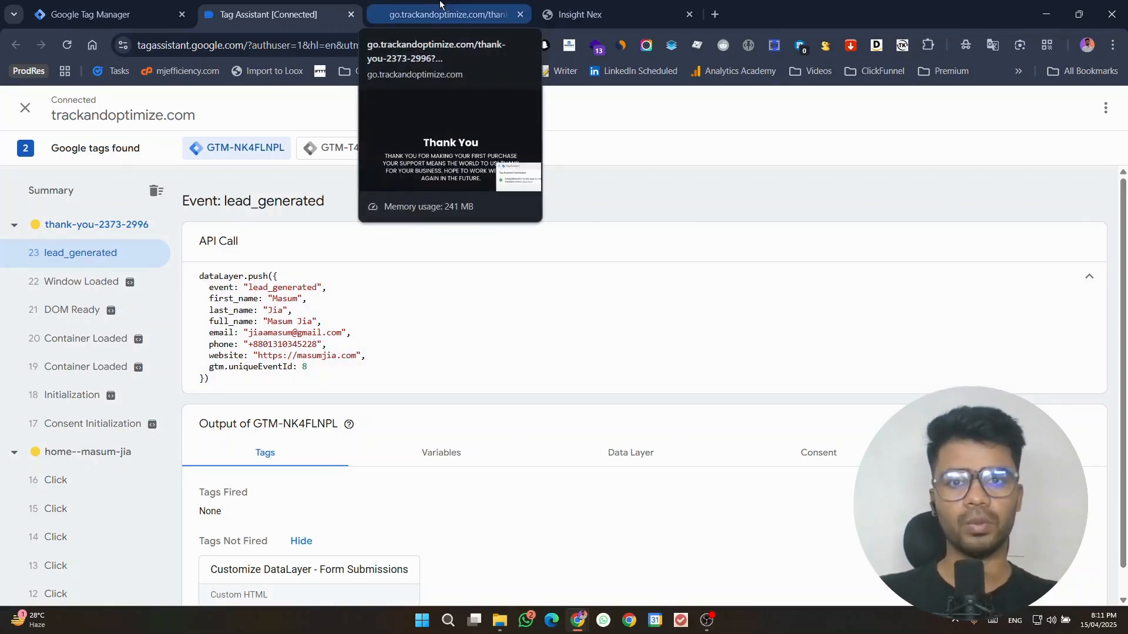
Step: Reload the thank-you page and check its Container Loaded events in Tag Assistant for a repeated lead_generated event
click(112, 366)
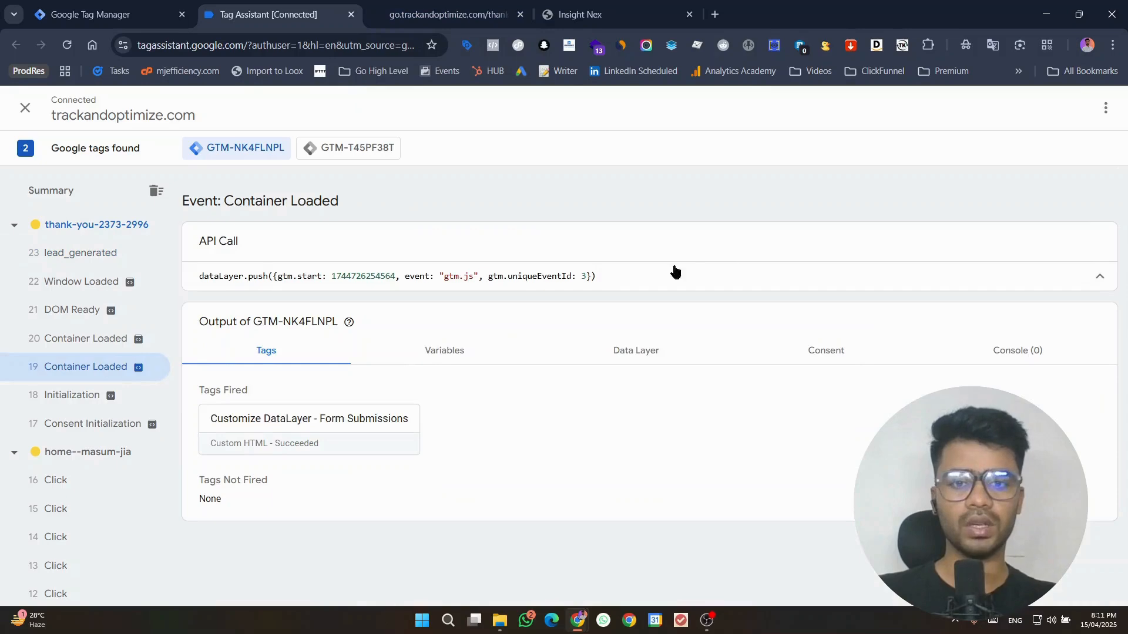
click(442, 6)
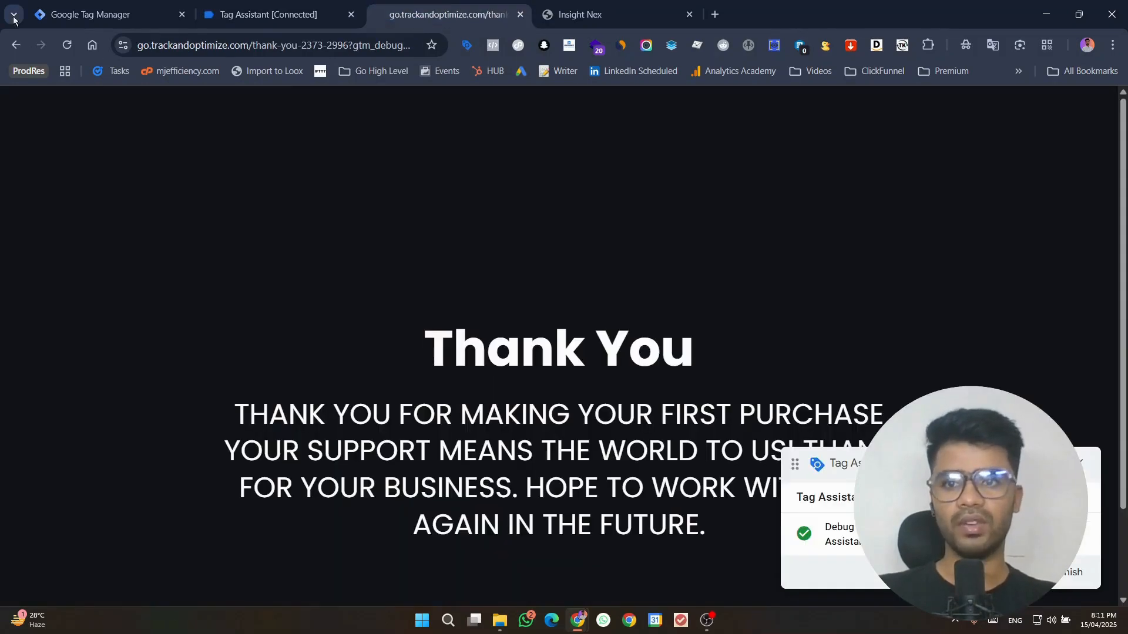
click(68, 46)
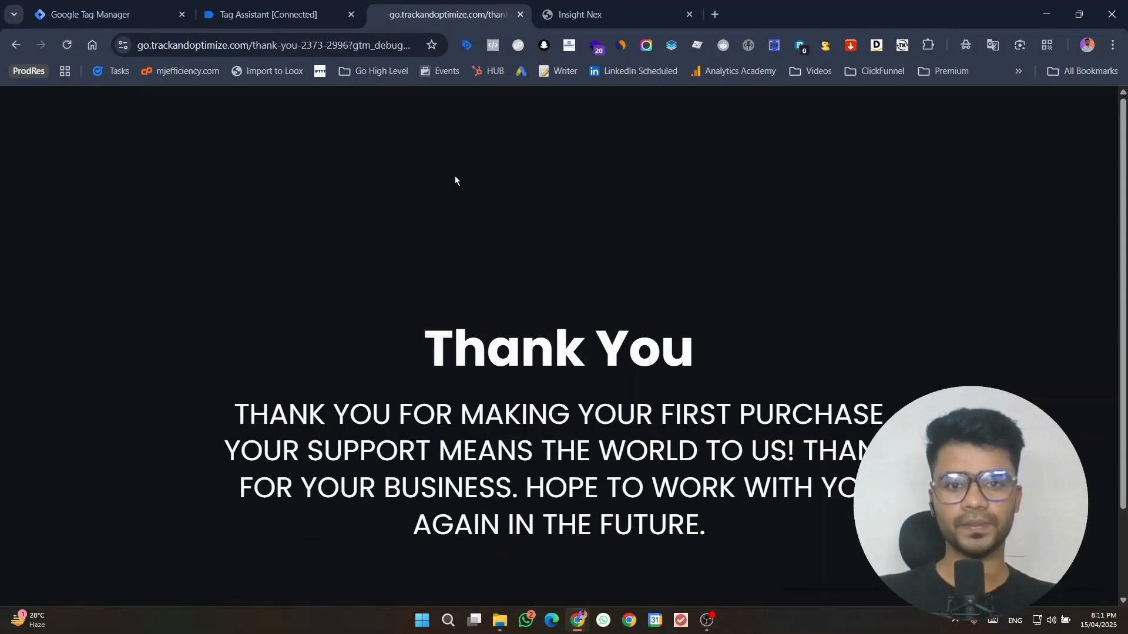
click(258, 7)
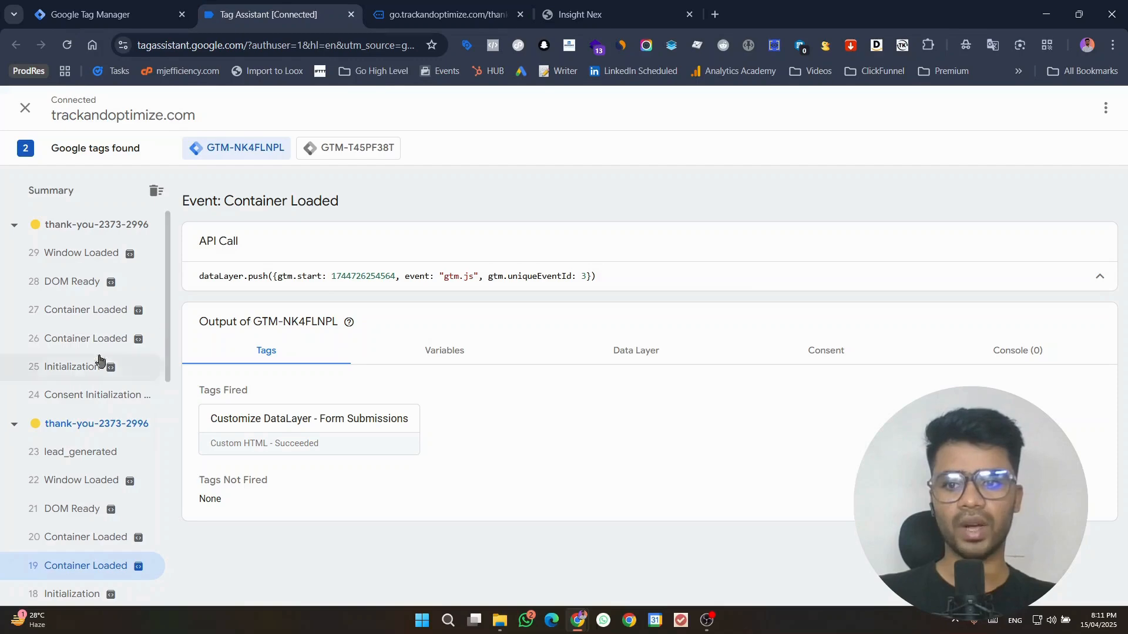
click(68, 340)
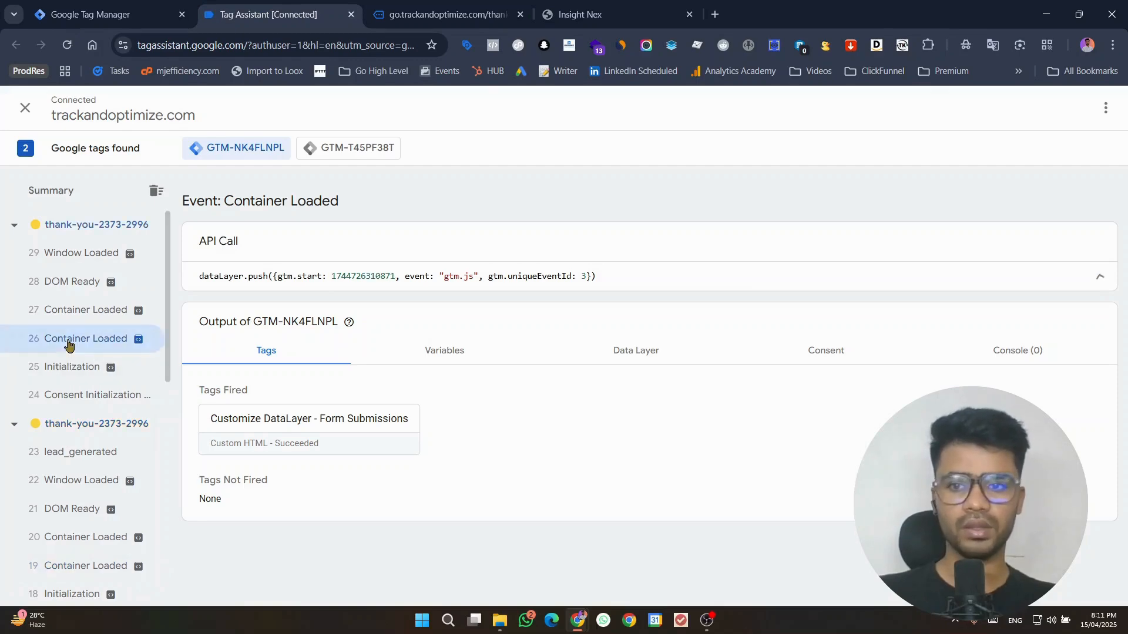
click(446, 14)
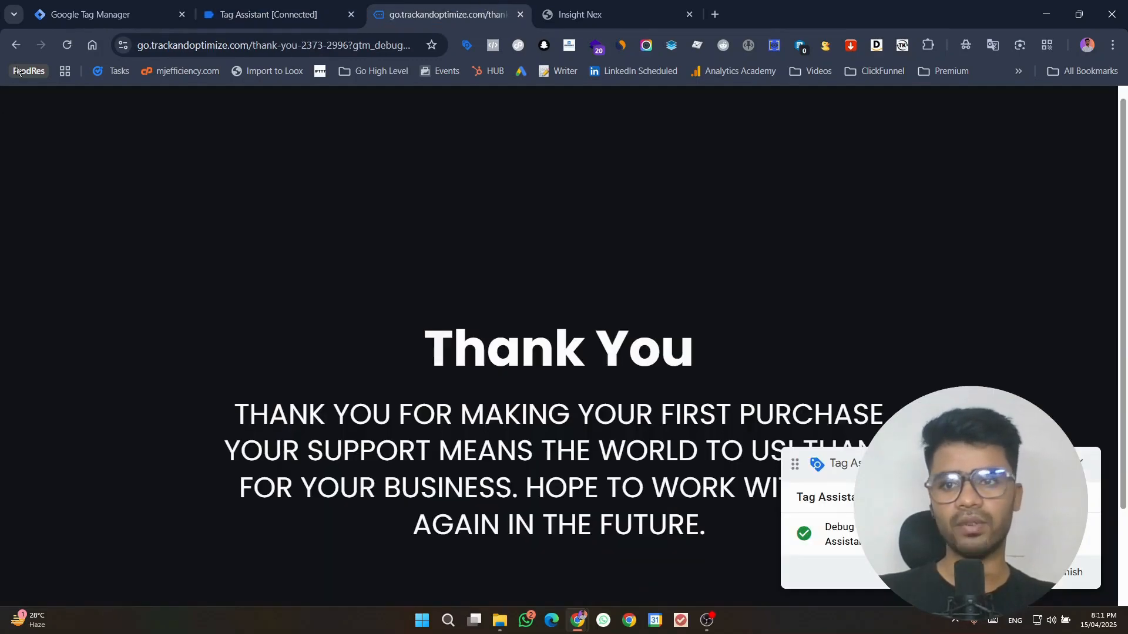
click(74, 49)
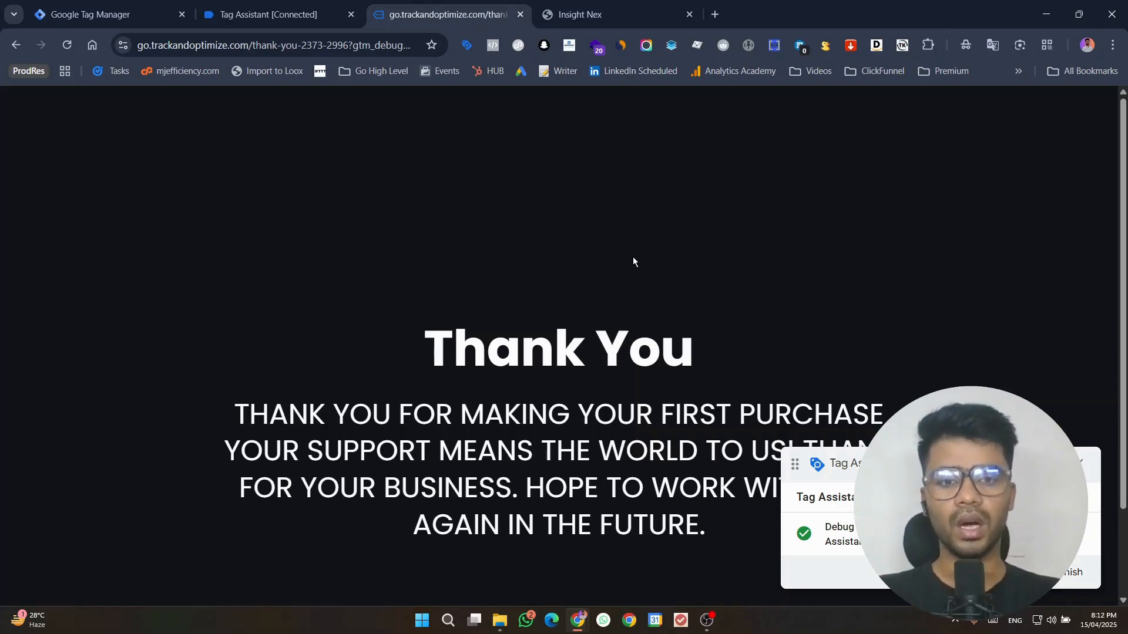
Step: Start a new tag in Google Tag Manager and browse the Community Template Gallery for its tag type
click(88, 14)
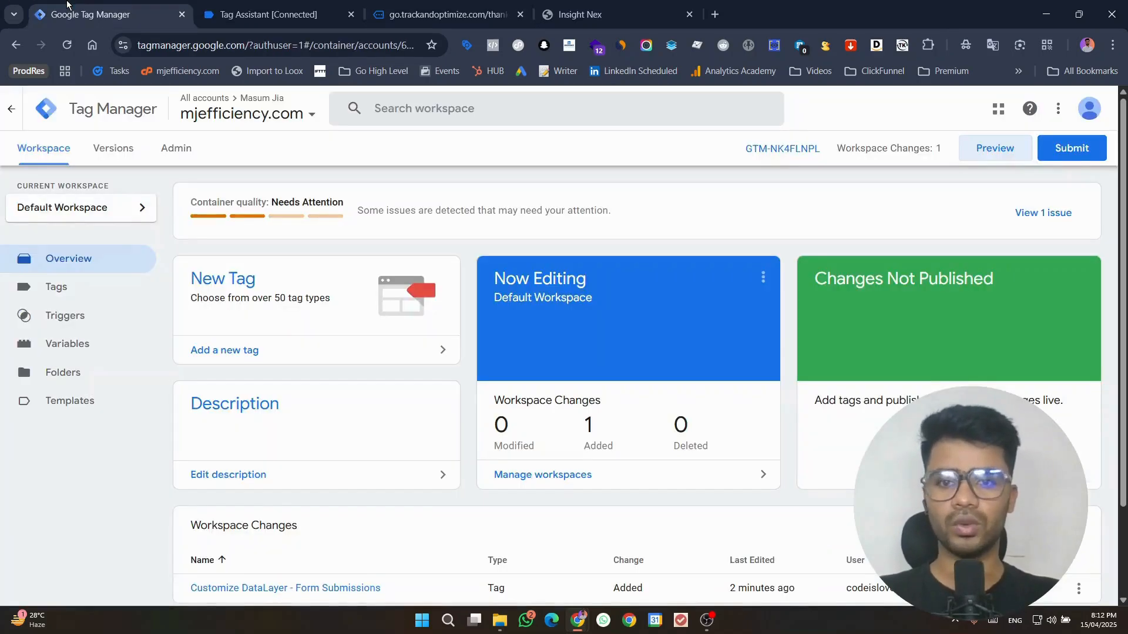
click(37, 294)
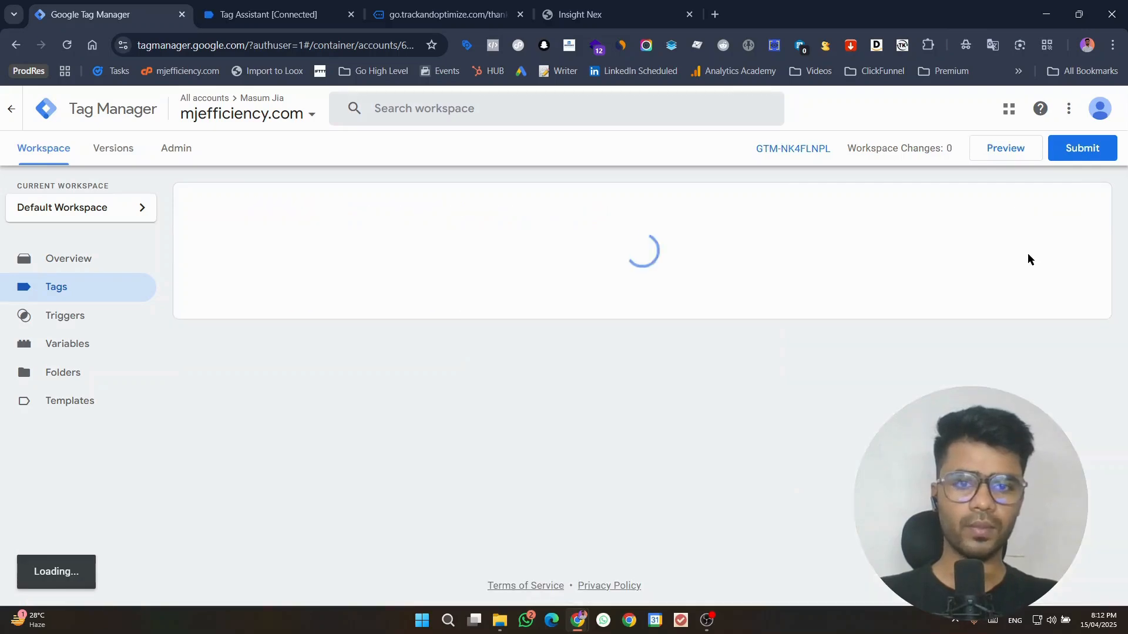
click(1068, 205)
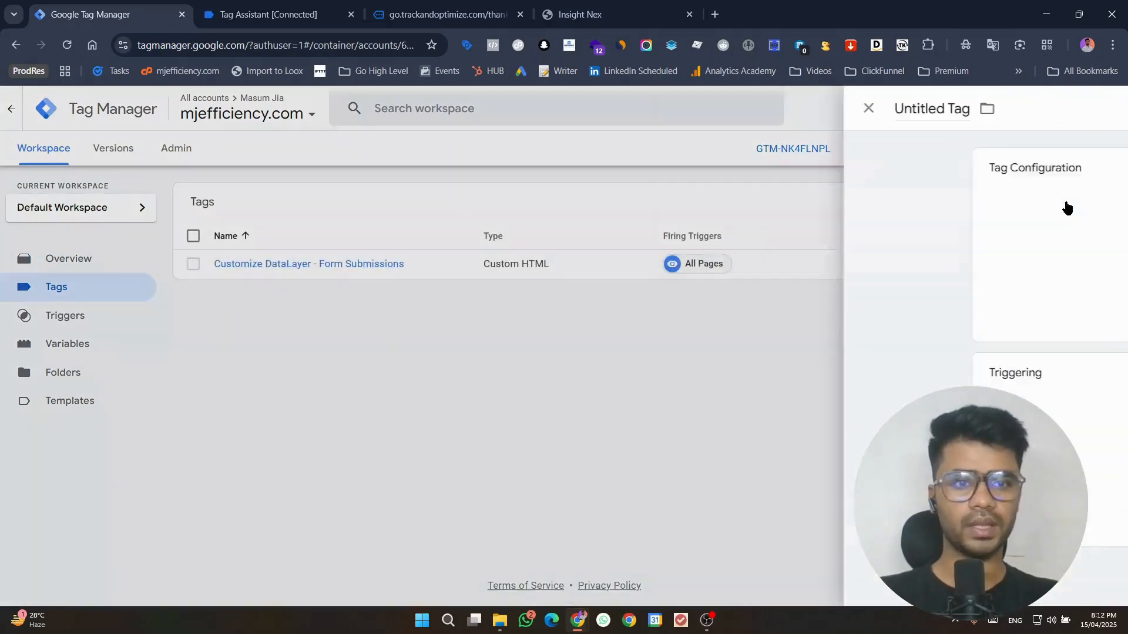
click(798, 219)
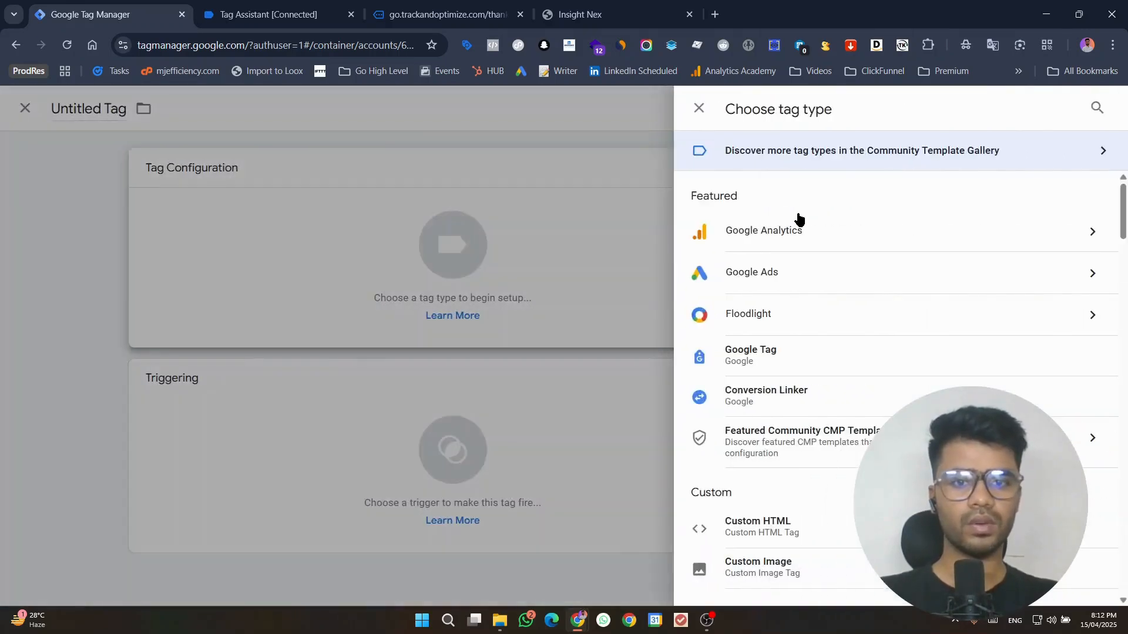
scroll(805, 235, down, 3)
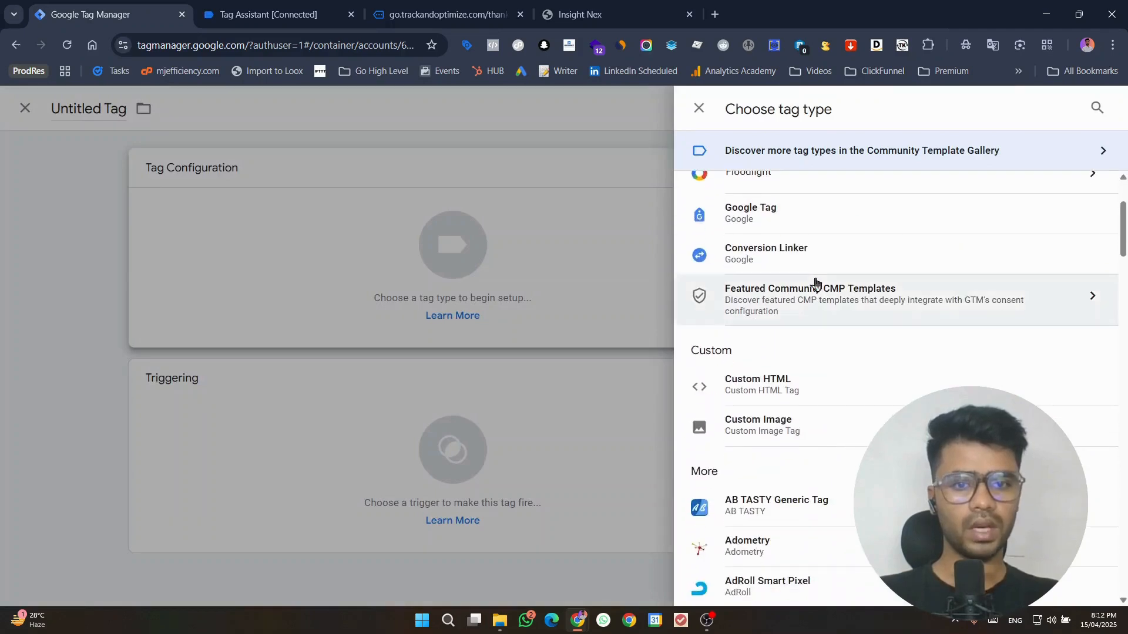
click(861, 145)
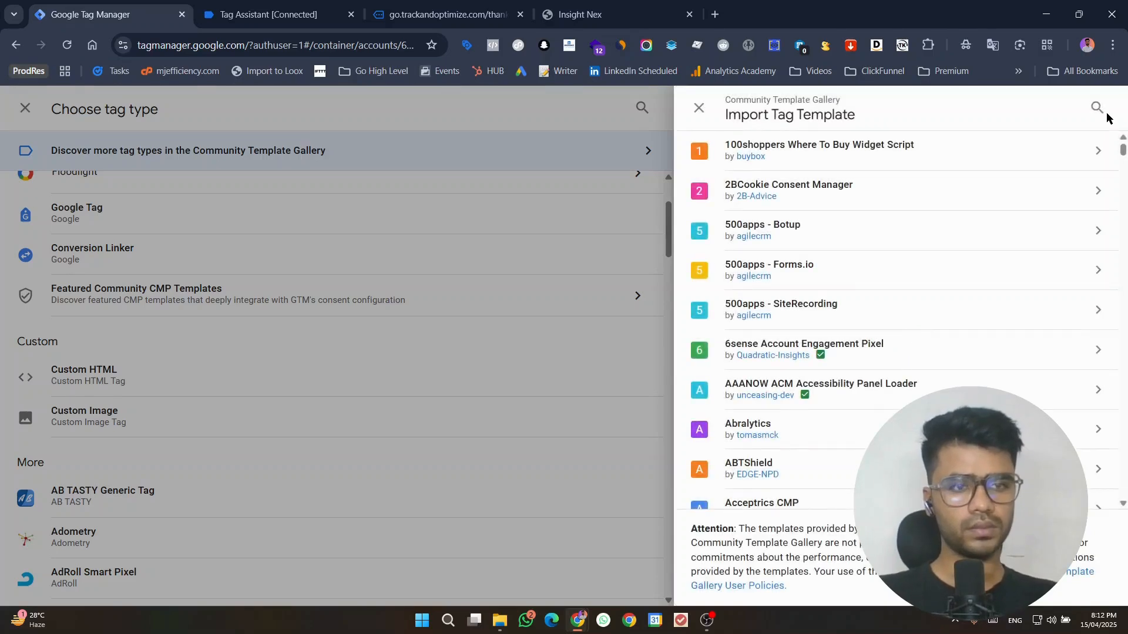
Step: Search the template gallery for facebook and add the Facebook Pixel template by facebookarchive to the workspace
click(1106, 116)
text(facebook)
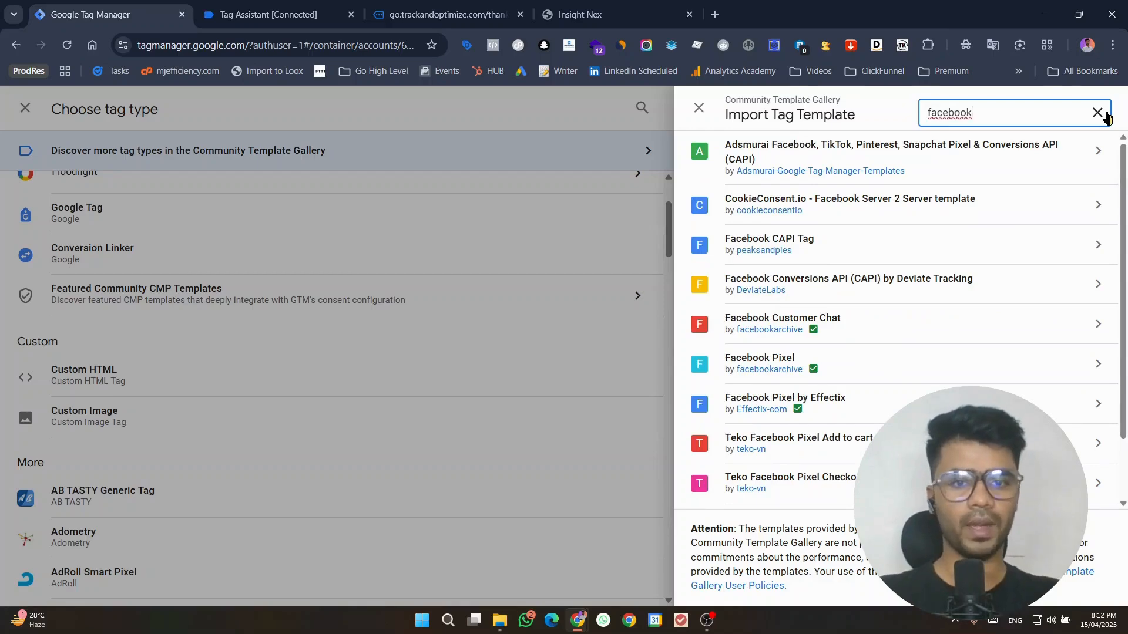
click(913, 377)
click(1032, 115)
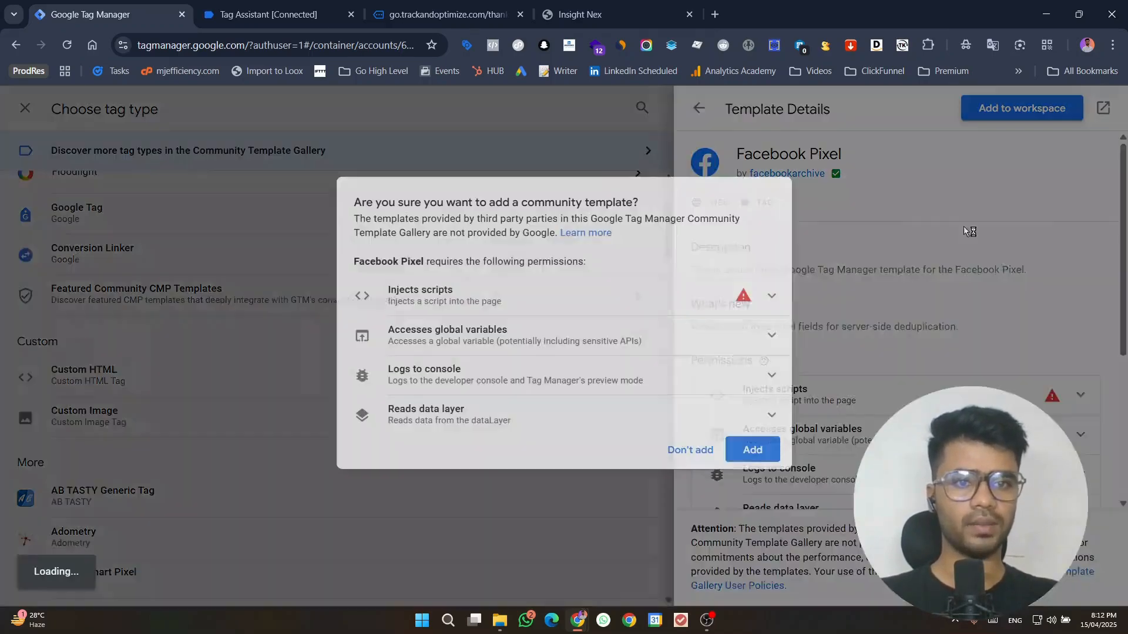
click(761, 451)
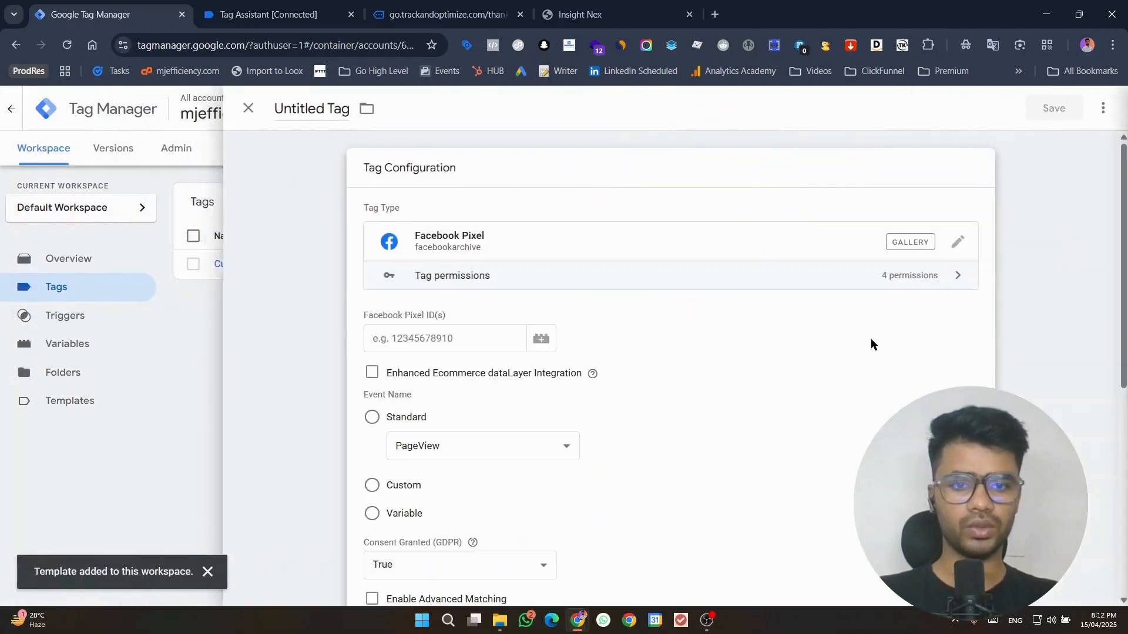
Step: Switch to Meta Events Manager and start connecting a new Web data source
click(492, 317)
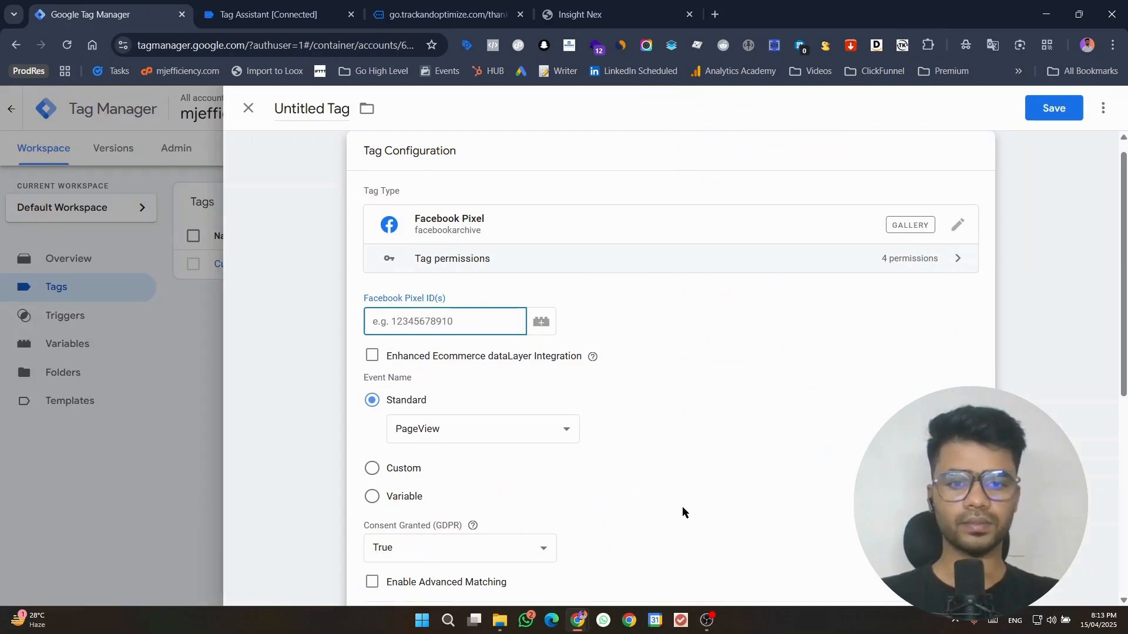
click(707, 621)
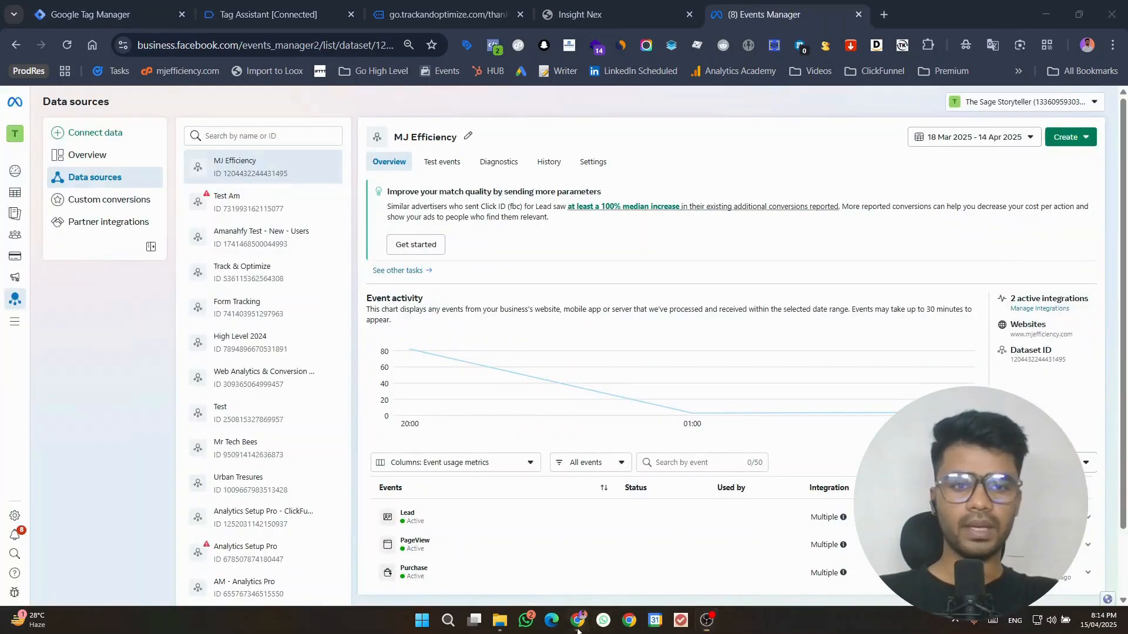
mouse_move(581, 623)
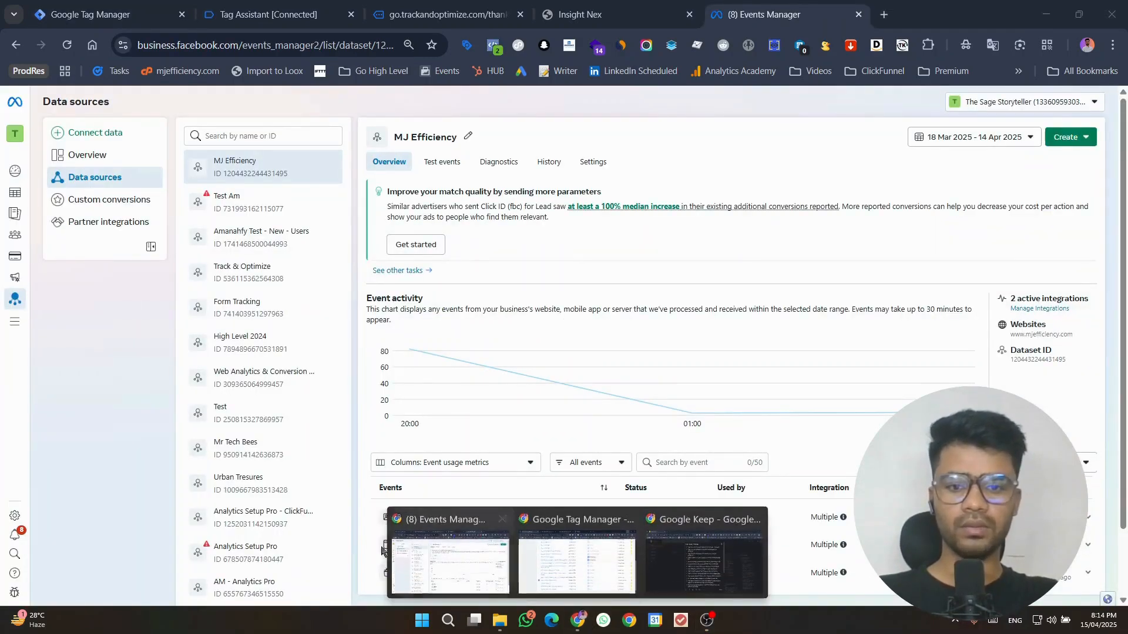
click(439, 561)
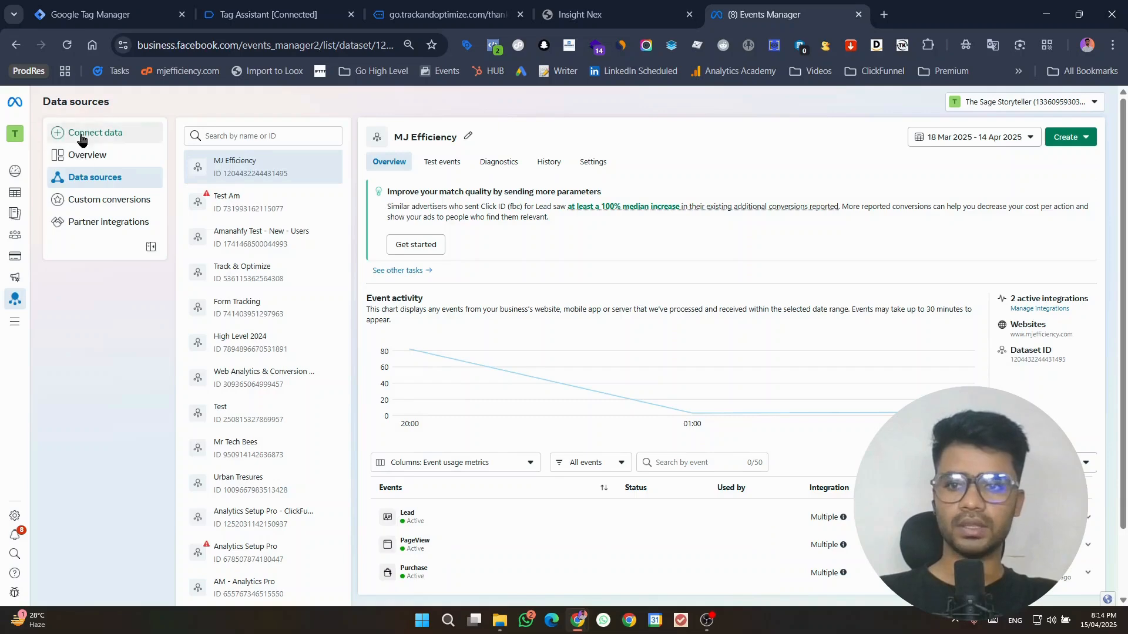
click(83, 136)
click(524, 246)
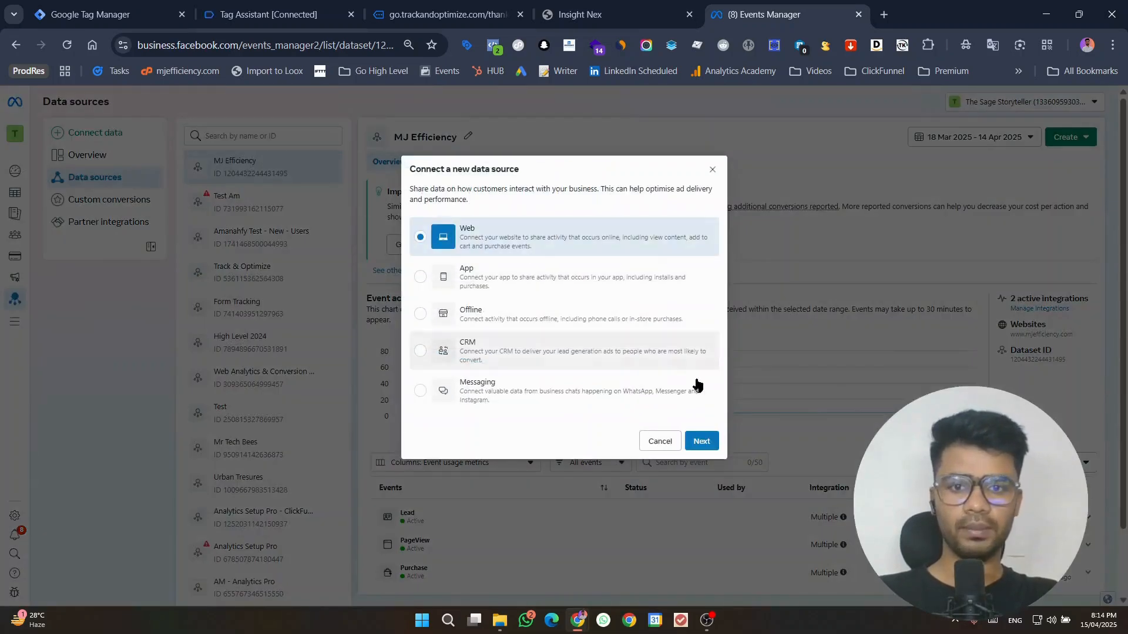
click(701, 442)
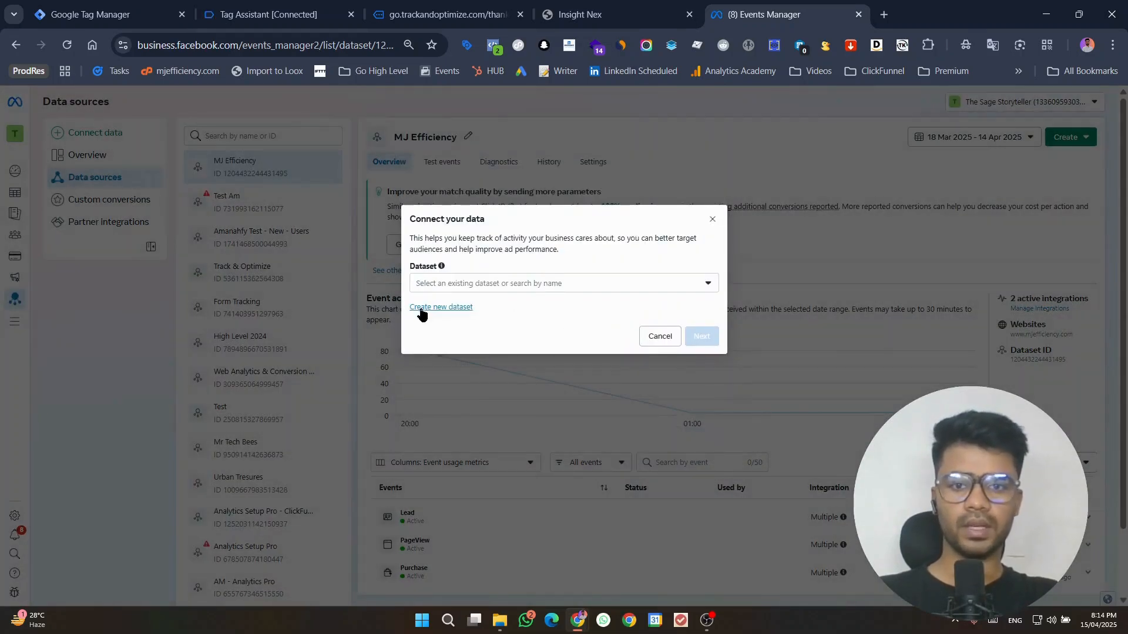
Step: Create a new dataset named GHL 2025 without the Conversions API Gateway demo, and dismiss the website connection dialog
click(420, 308)
click(512, 254)
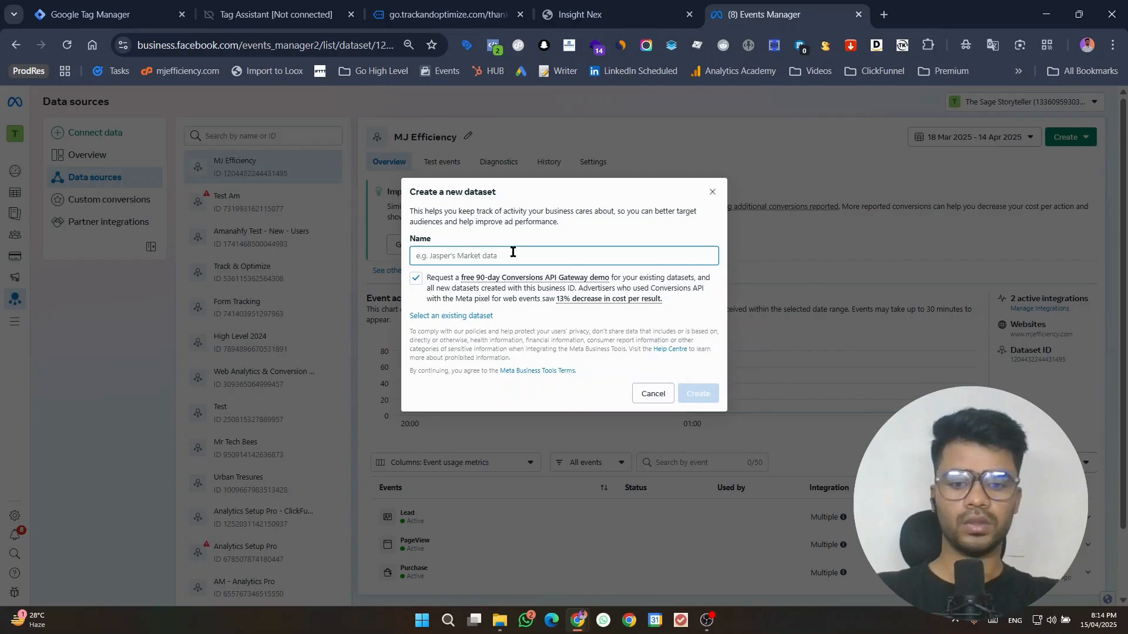
text(GHL 2025)
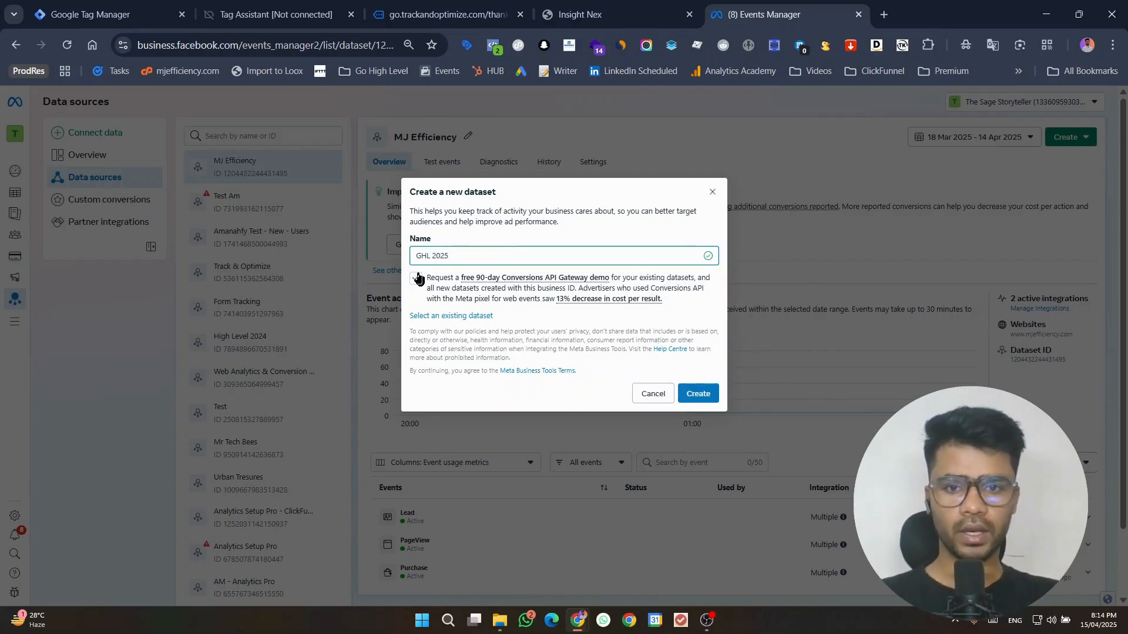
click(416, 277)
click(697, 393)
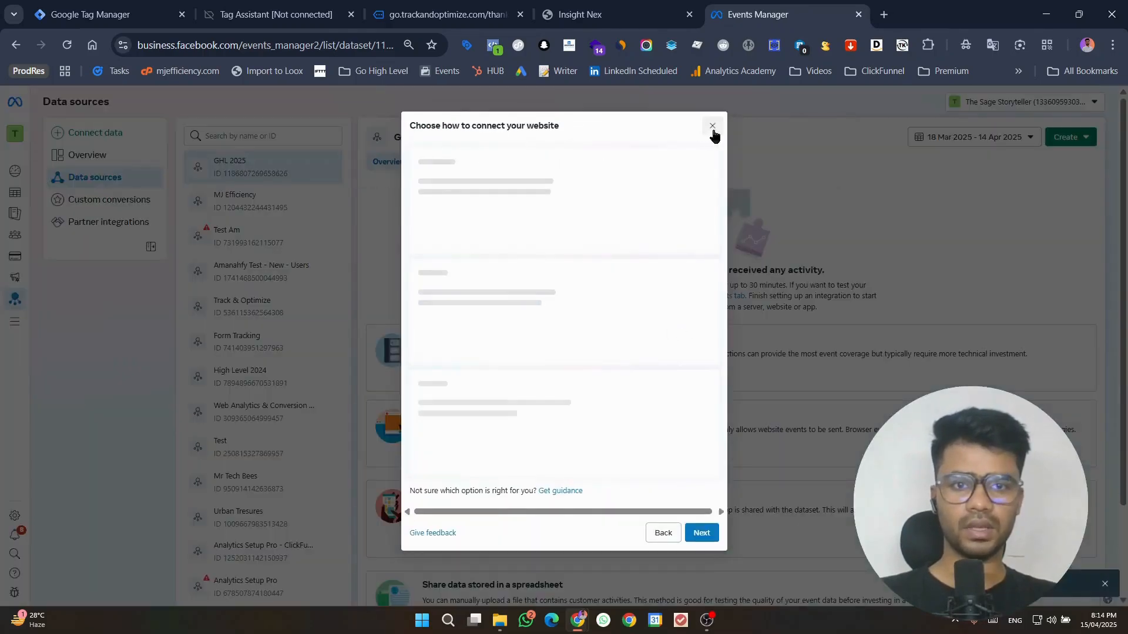
click(713, 125)
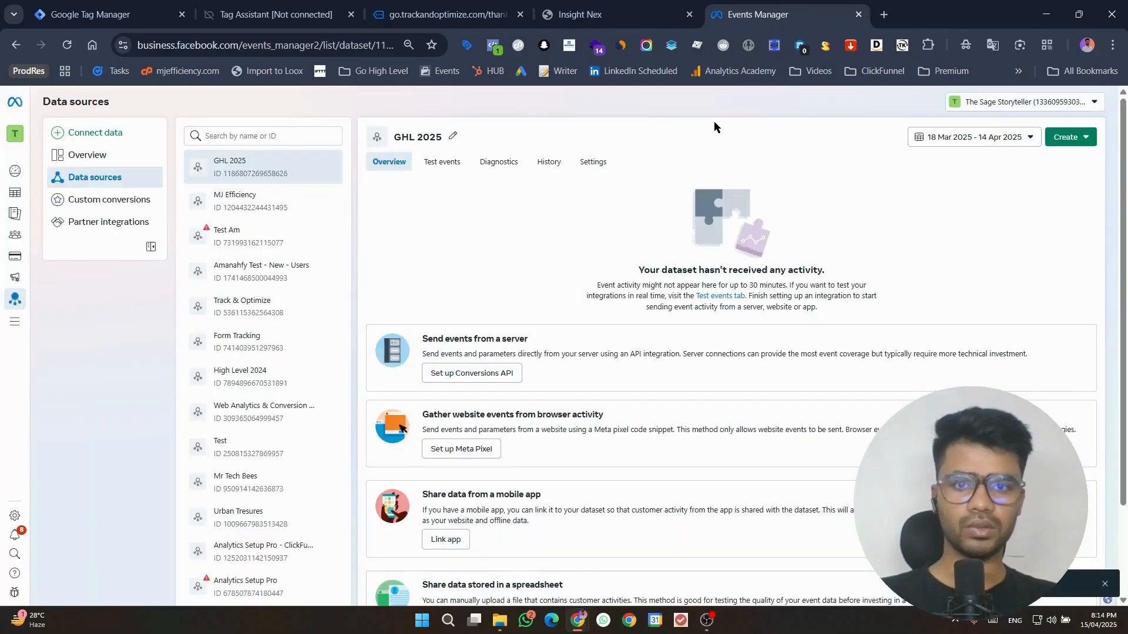
Step: Copy the GHL 2025 dataset ID from its settings and paste it as the Facebook Pixel ID in the Tag Manager tag
click(593, 163)
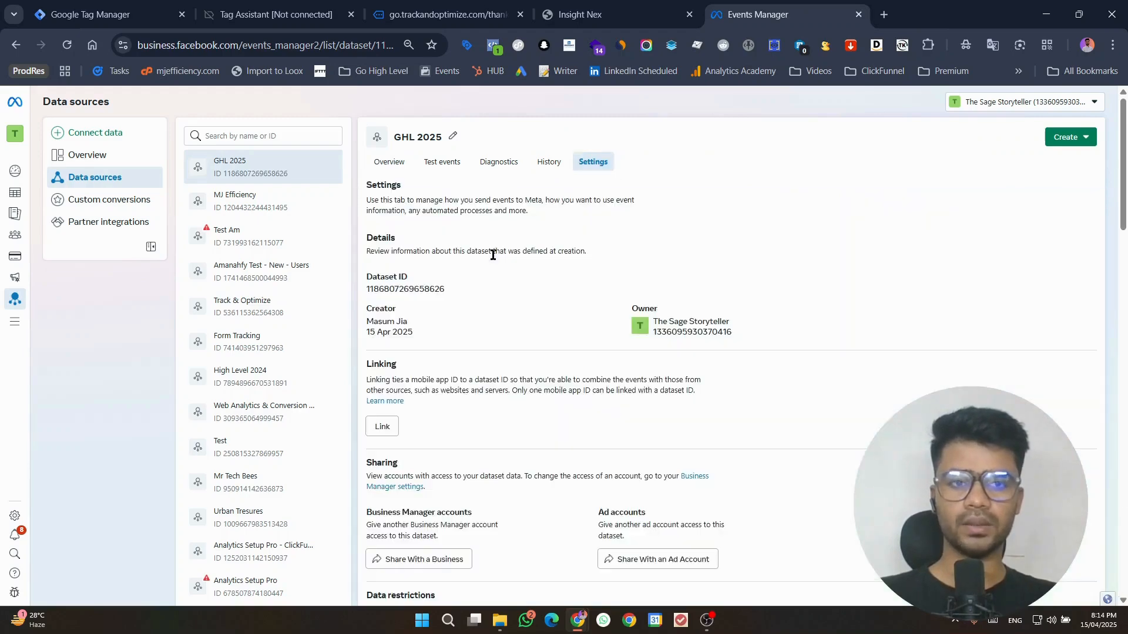
click(401, 292)
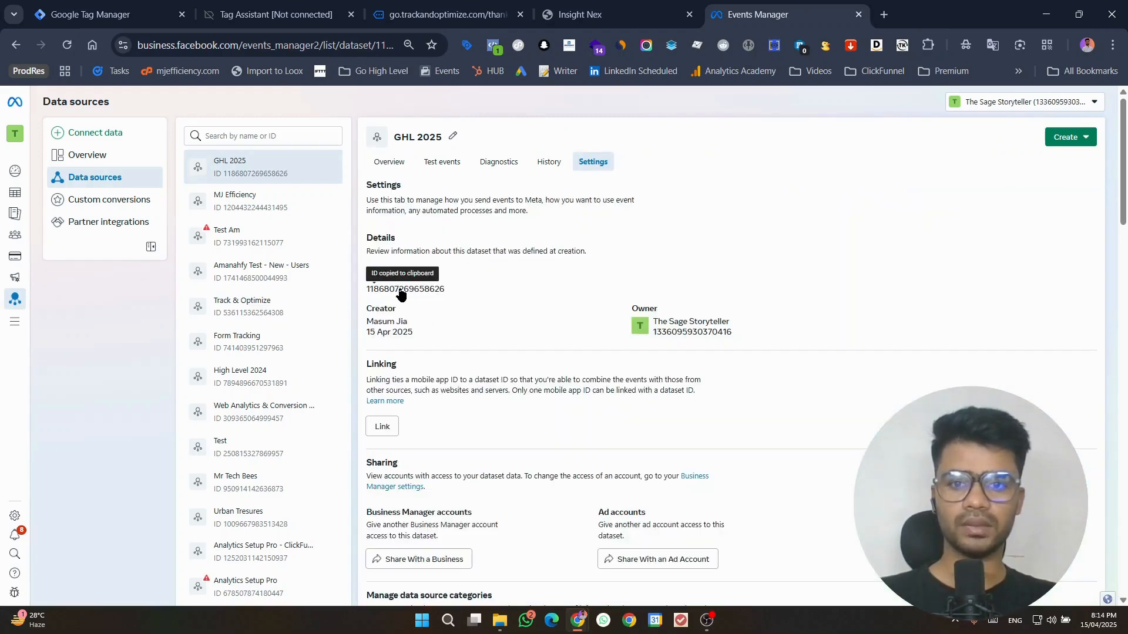
click(102, 7)
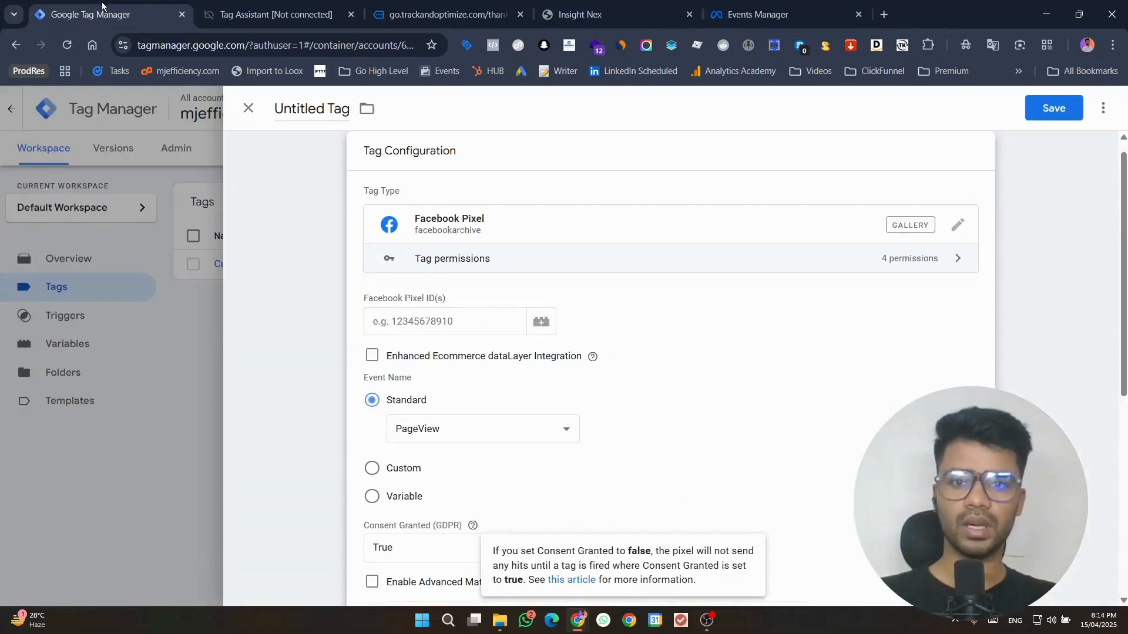
click(442, 320)
key(ctrl+v)
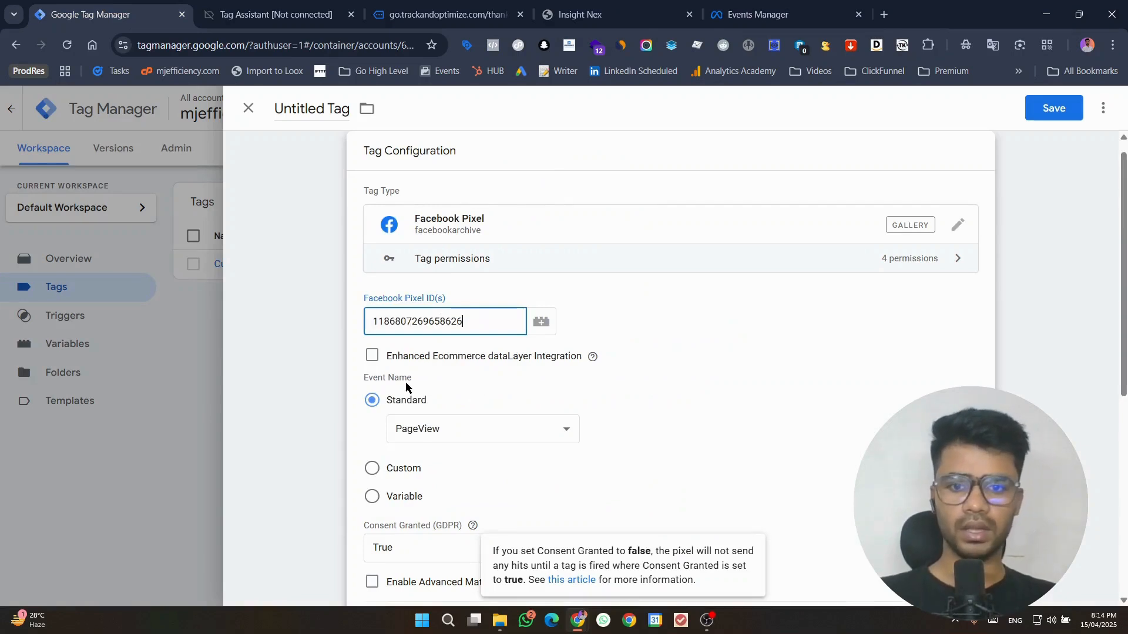
click(406, 388)
Step: Set the tag's standard event name to Contact and close the tag configuration for editing
scroll(445, 433, down, 5)
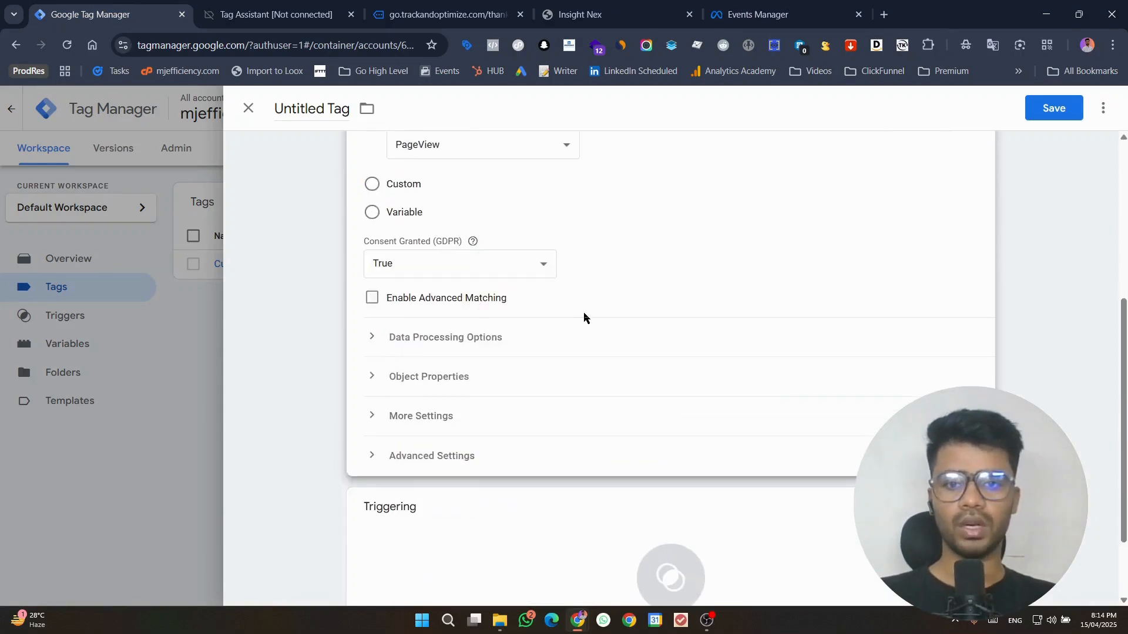
scroll(584, 318, up, 2)
click(464, 292)
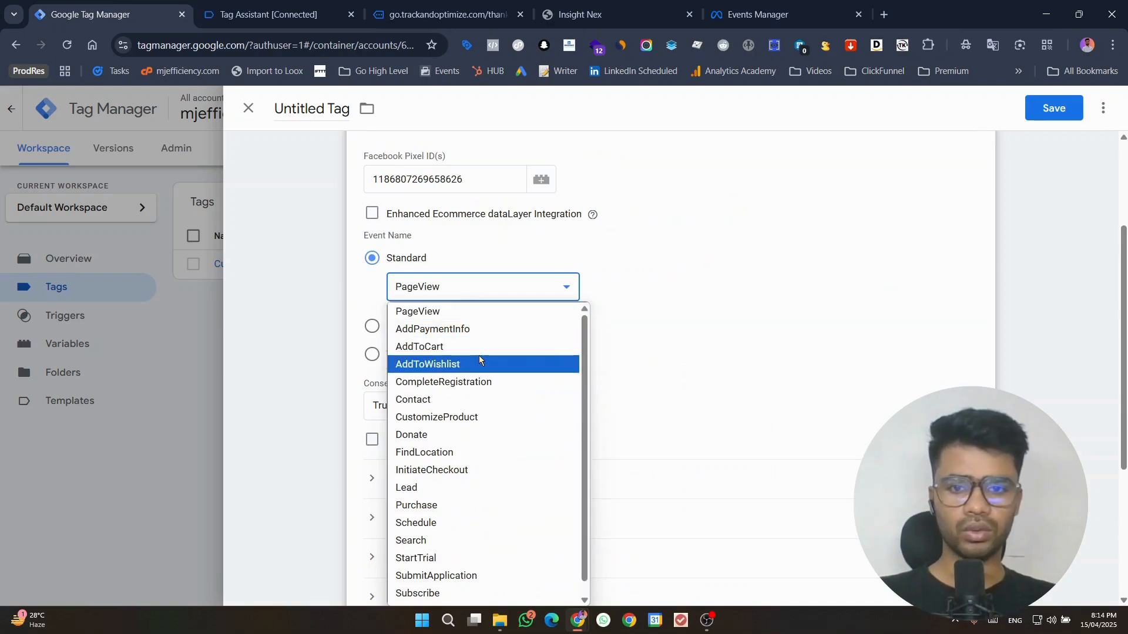
scroll(464, 338, down, 1)
click(632, 301)
scroll(620, 279, down, 1)
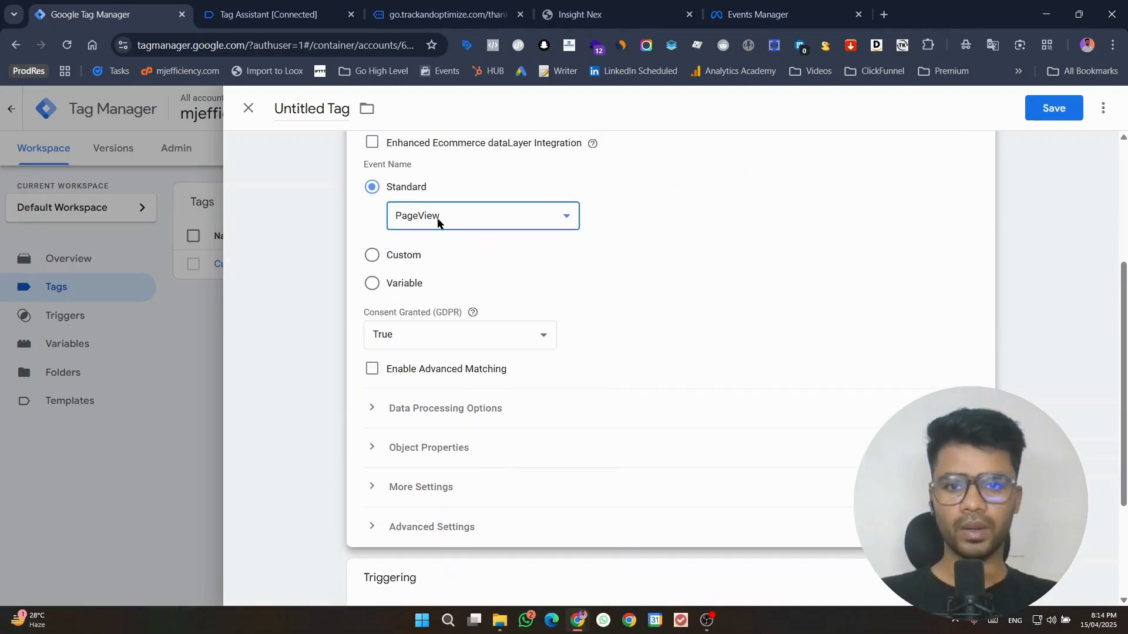
click(438, 217)
click(426, 328)
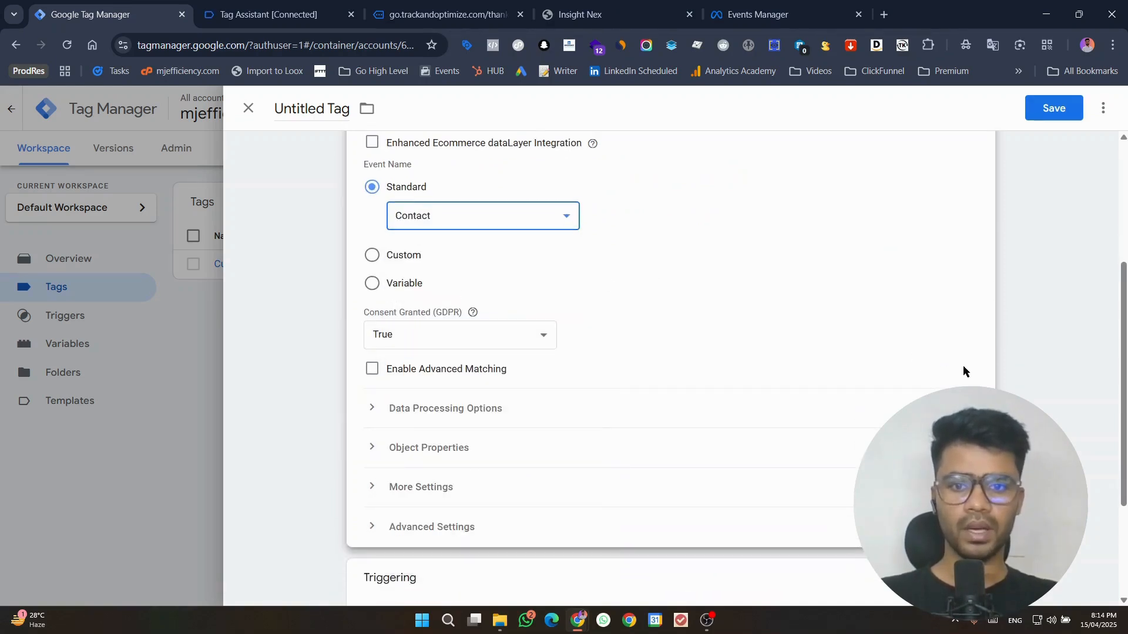
click(1010, 272)
Step: Create a new trigger for the tag with the Page View trigger type
click(804, 468)
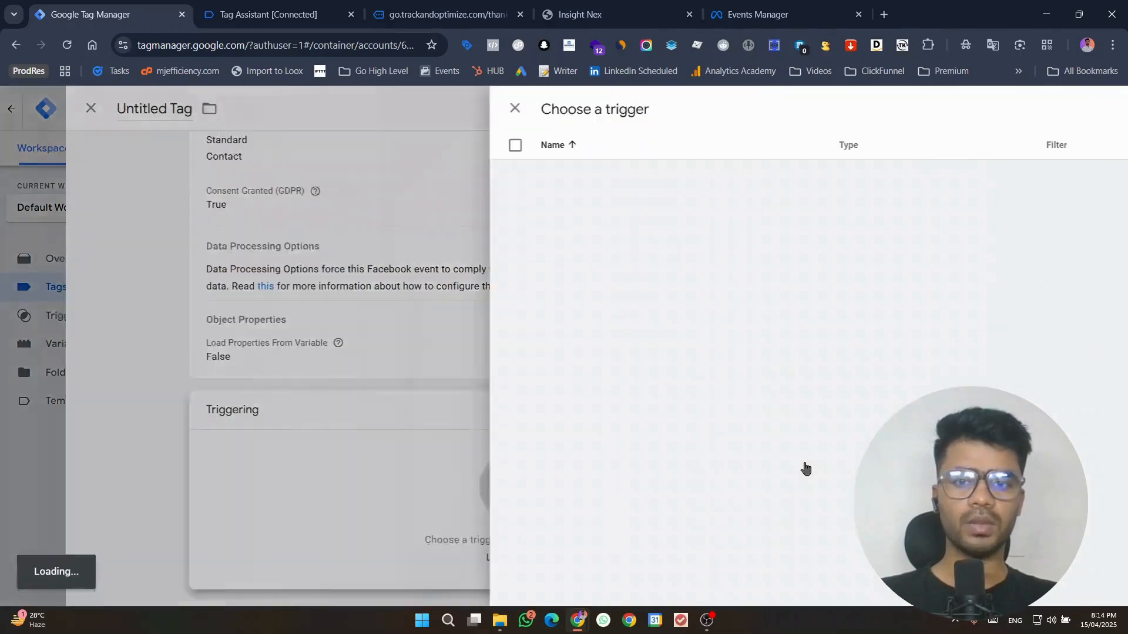
click(1098, 108)
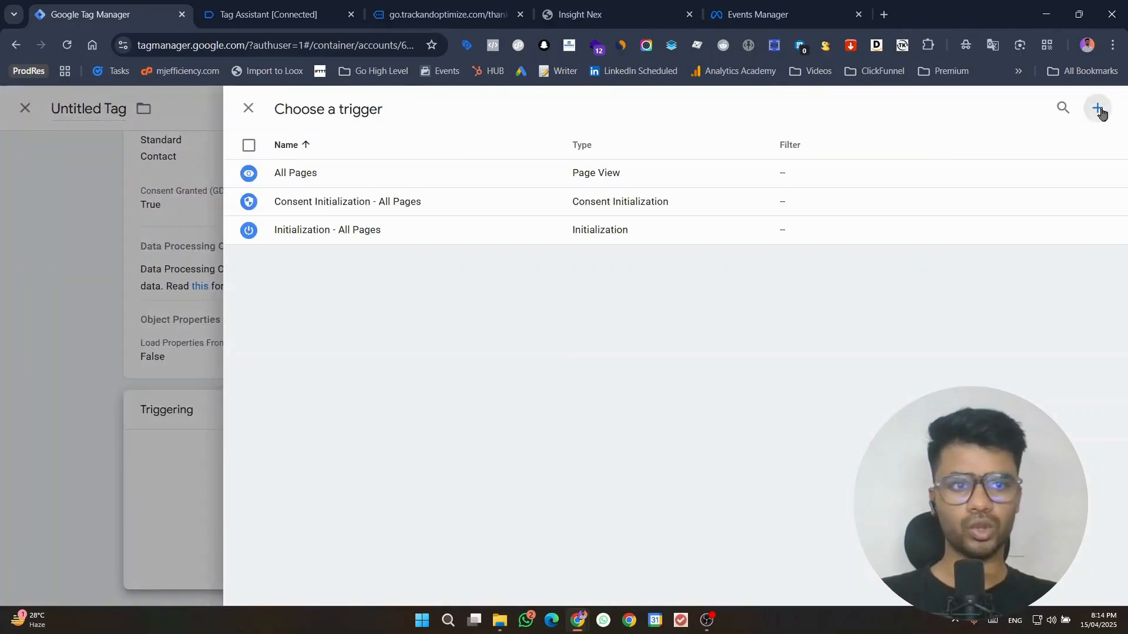
click(634, 227)
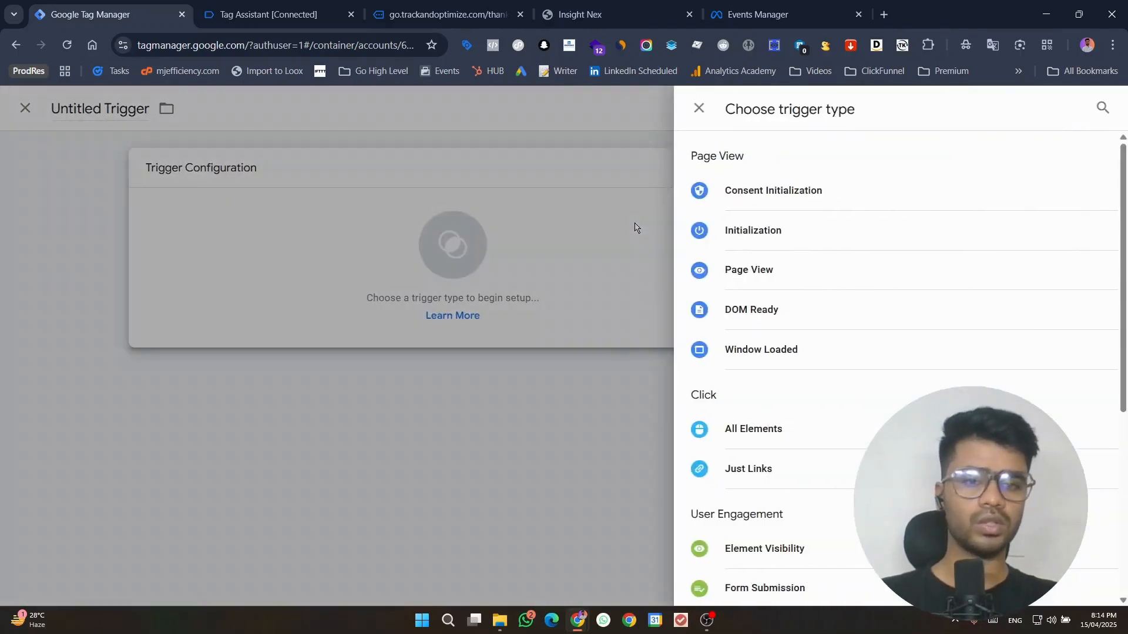
click(773, 271)
Step: Switch to Tag Assistant and select the page path thank-you-2373-2996 in the Container Loaded event's variables for copying
click(215, 6)
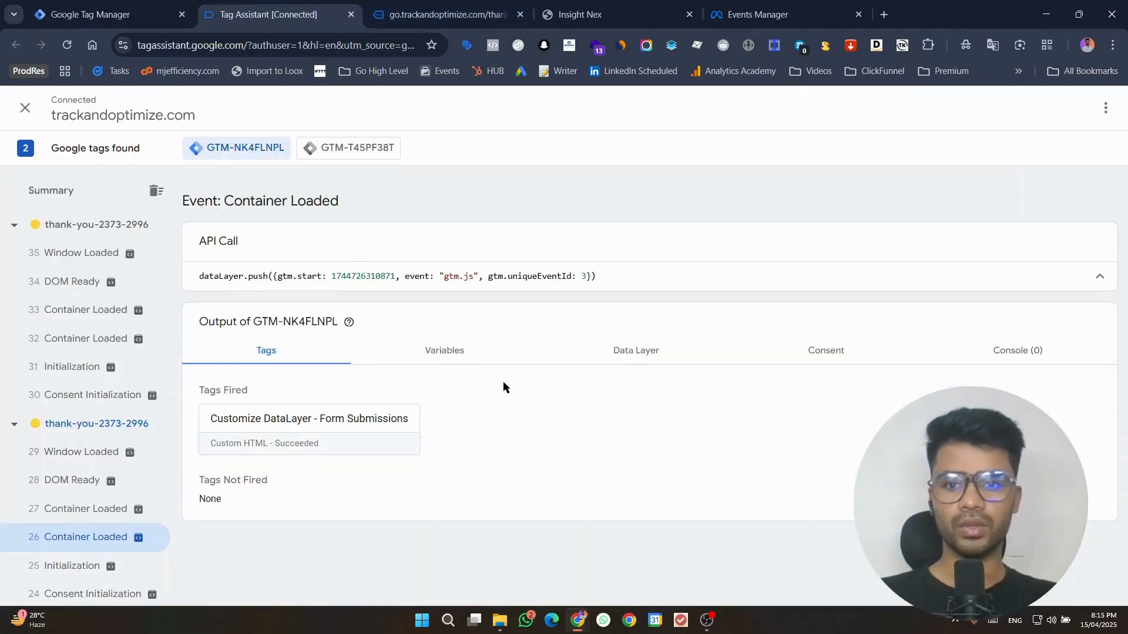
click(445, 350)
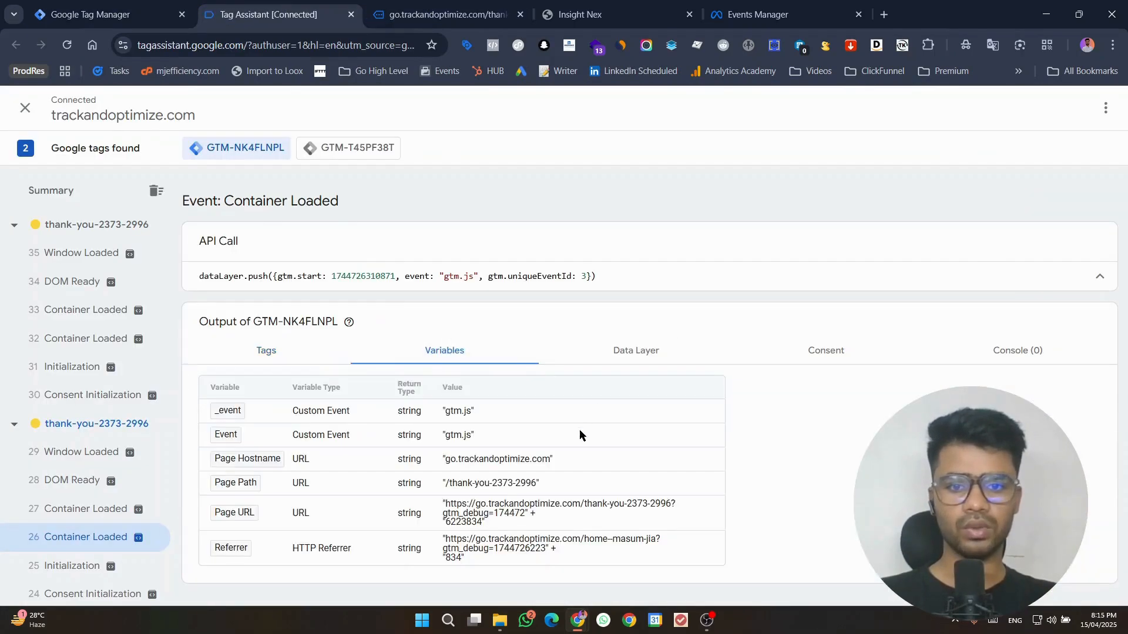
drag(449, 484, 535, 485)
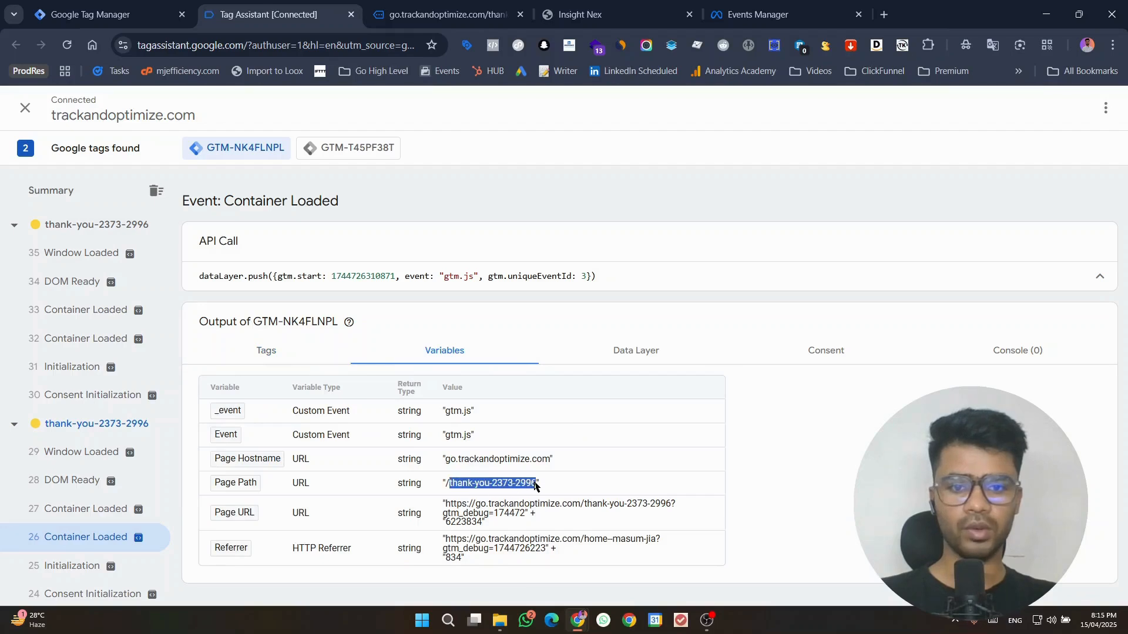
Step: Return to Tag Manager and limit the trigger to some page views where Page URL contains thank-you-2373-2996
click(106, 14)
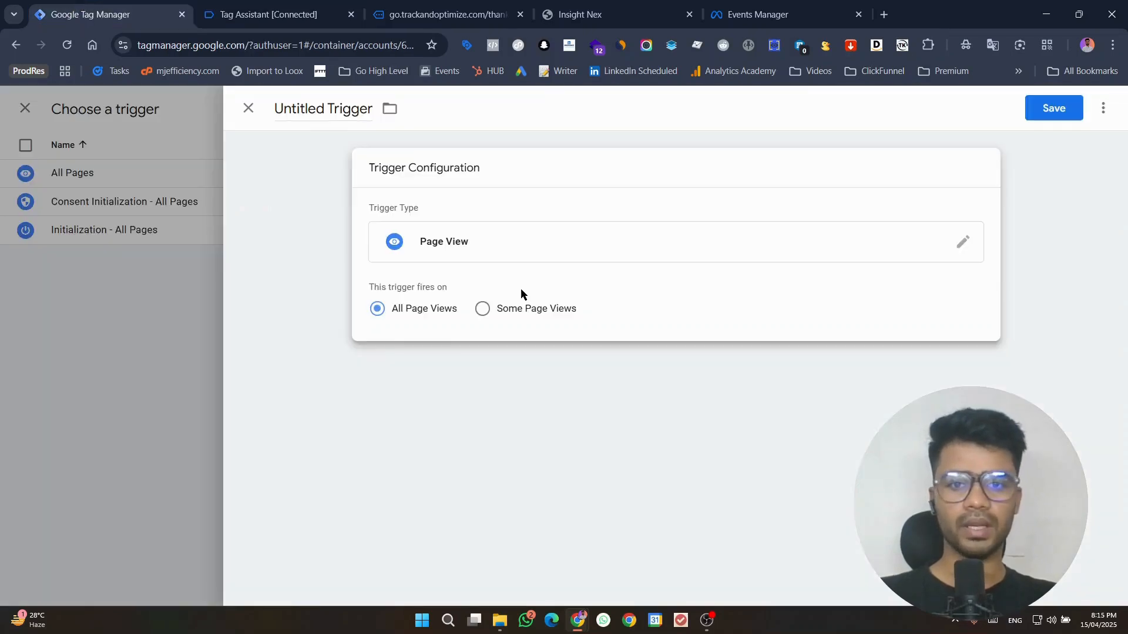
click(508, 320)
click(487, 366)
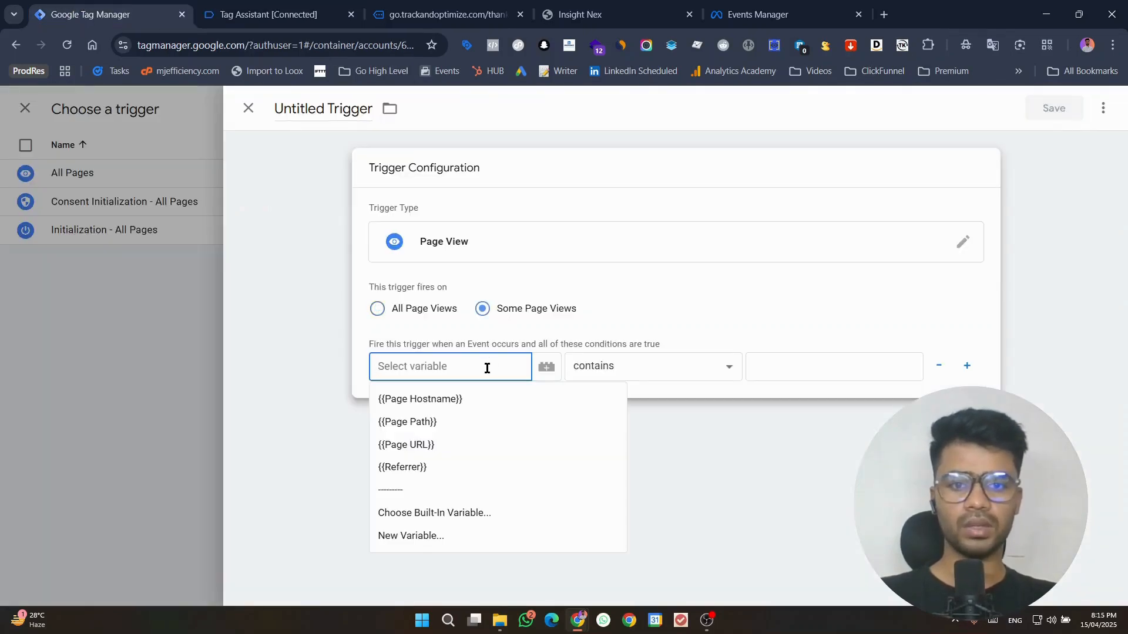
click(468, 445)
click(808, 370)
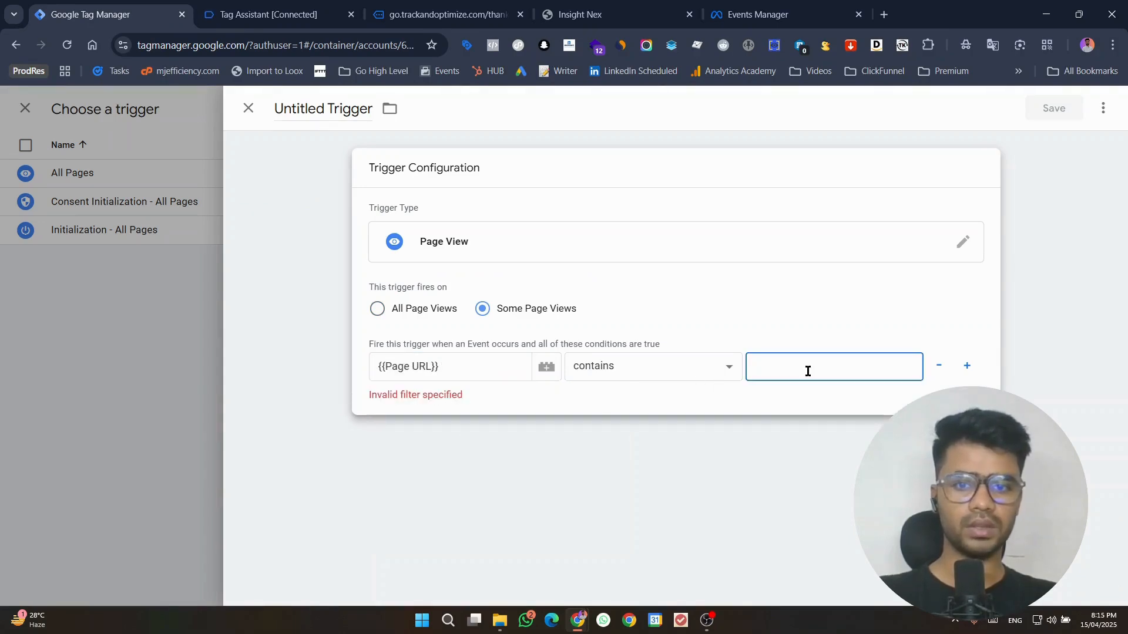
text(thank-you-3373-2996)
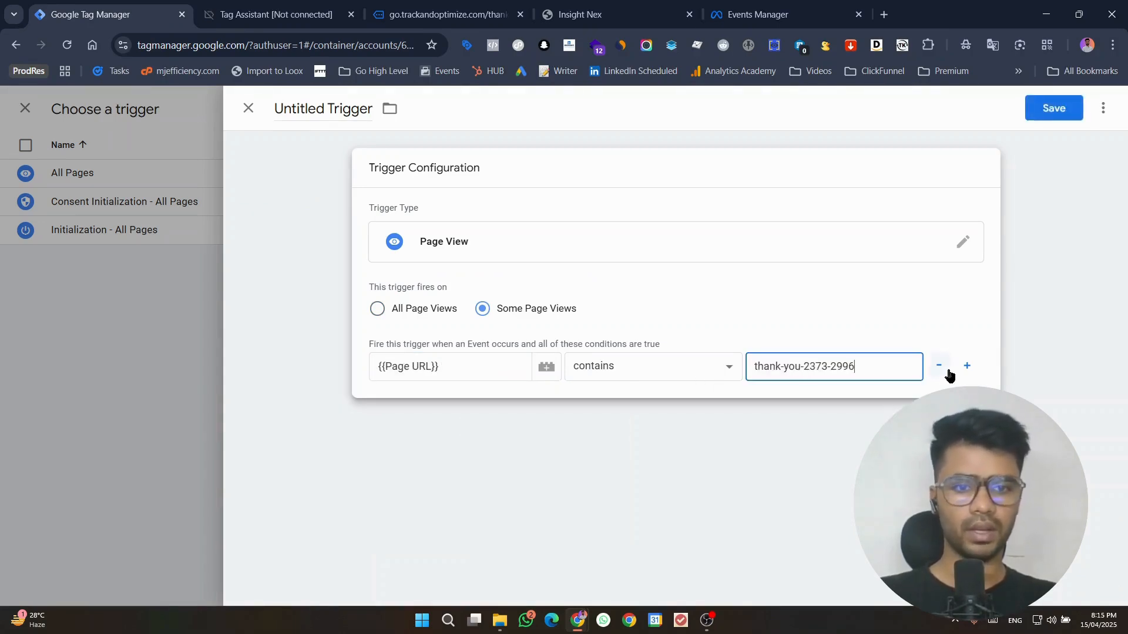
Step: Save the page view trigger under the name "contact trigger"
click(1055, 110)
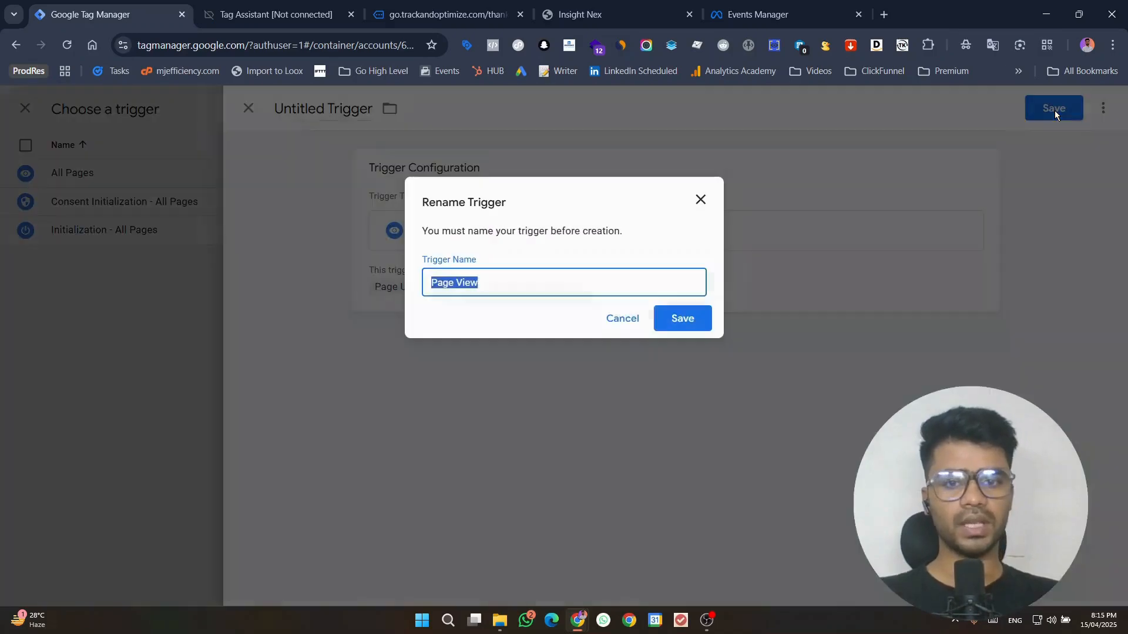
text(contact tri)
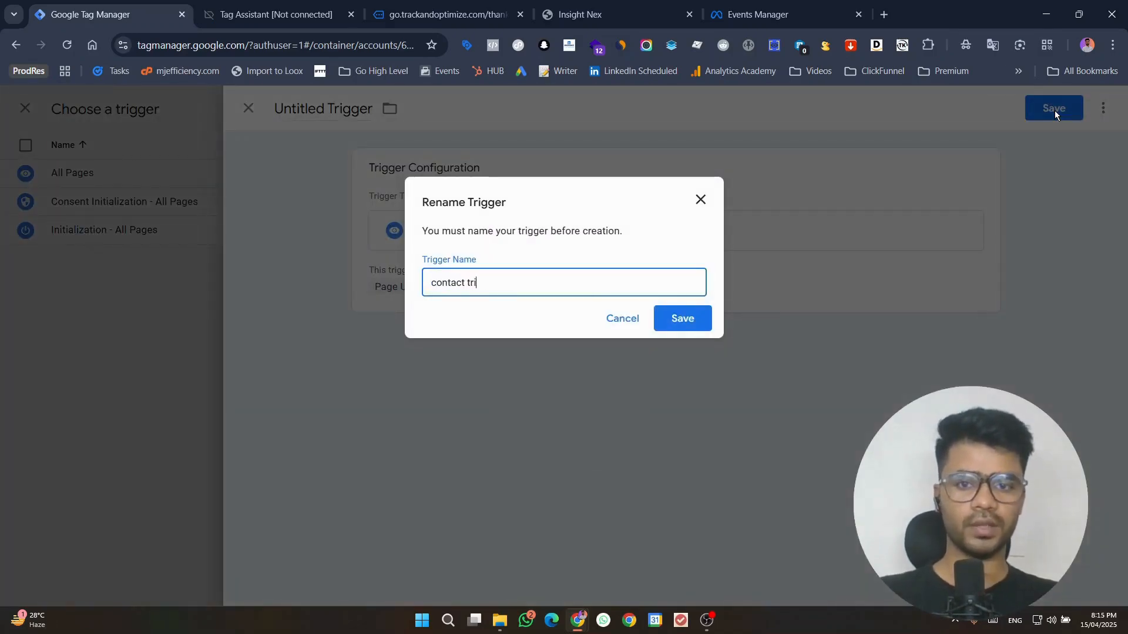
text(gger)
key(Return)
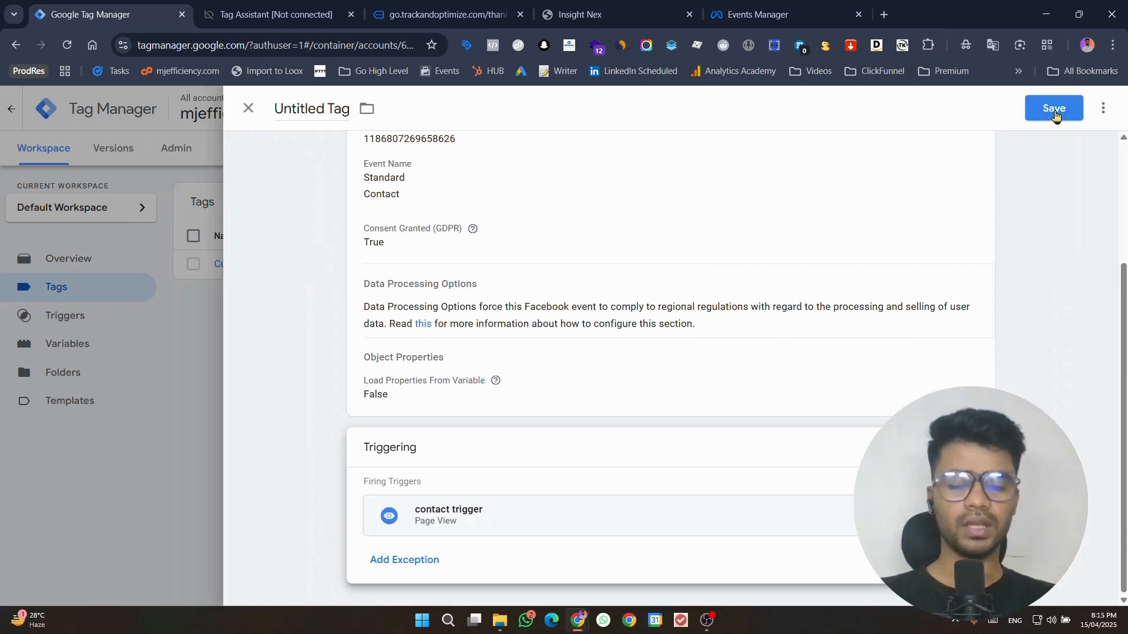
Step: Save the tag under the name "Facebook Pixel - contact"
click(1054, 109)
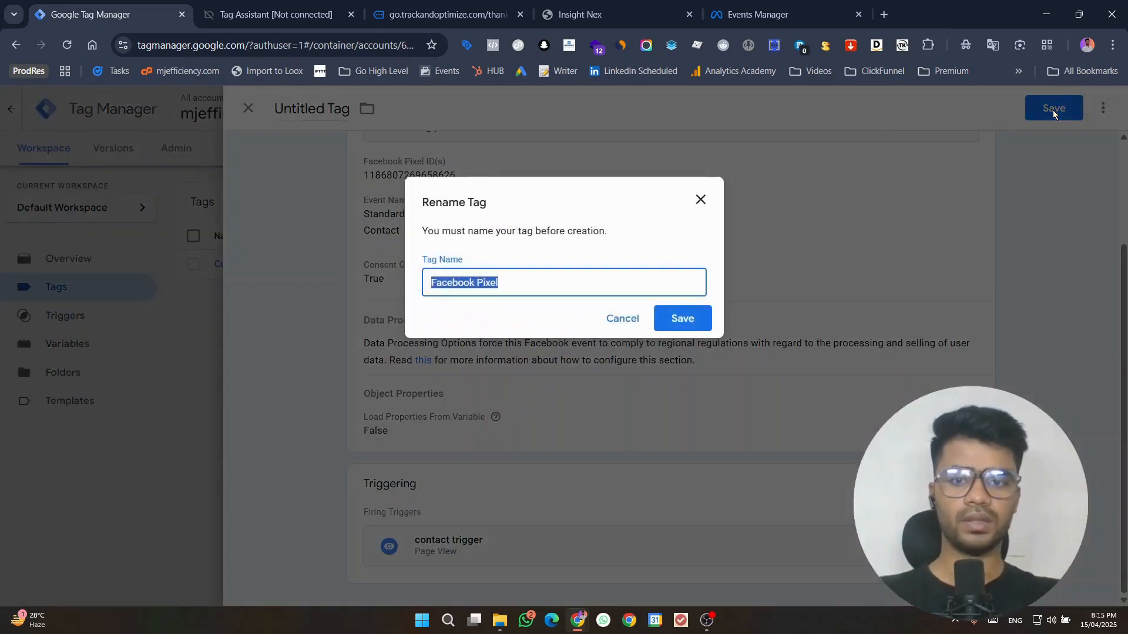
key(End)
text(- cont)
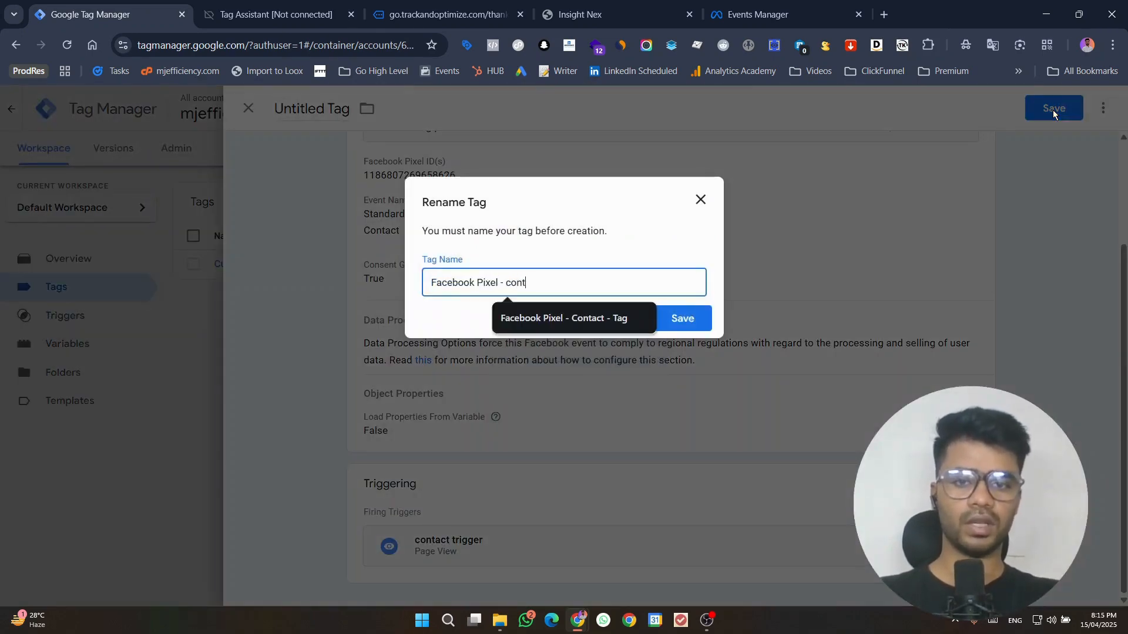
text(act)
key(Return)
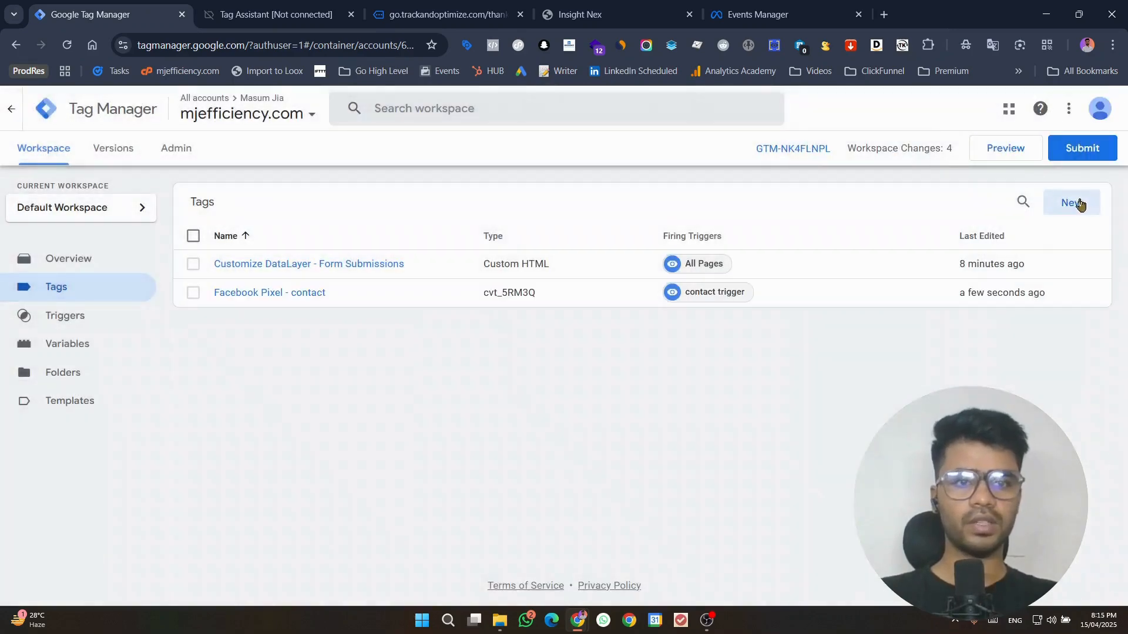
Step: Create another new tag using the Facebook Pixel tag type
click(1080, 203)
click(784, 221)
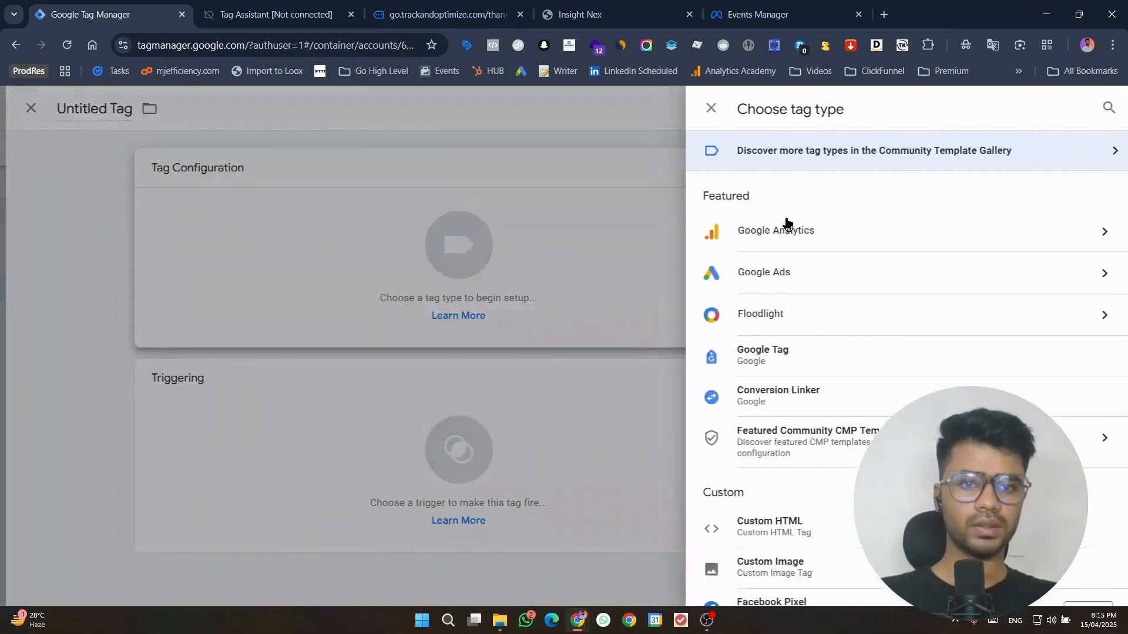
scroll(758, 435, down, 3)
click(755, 464)
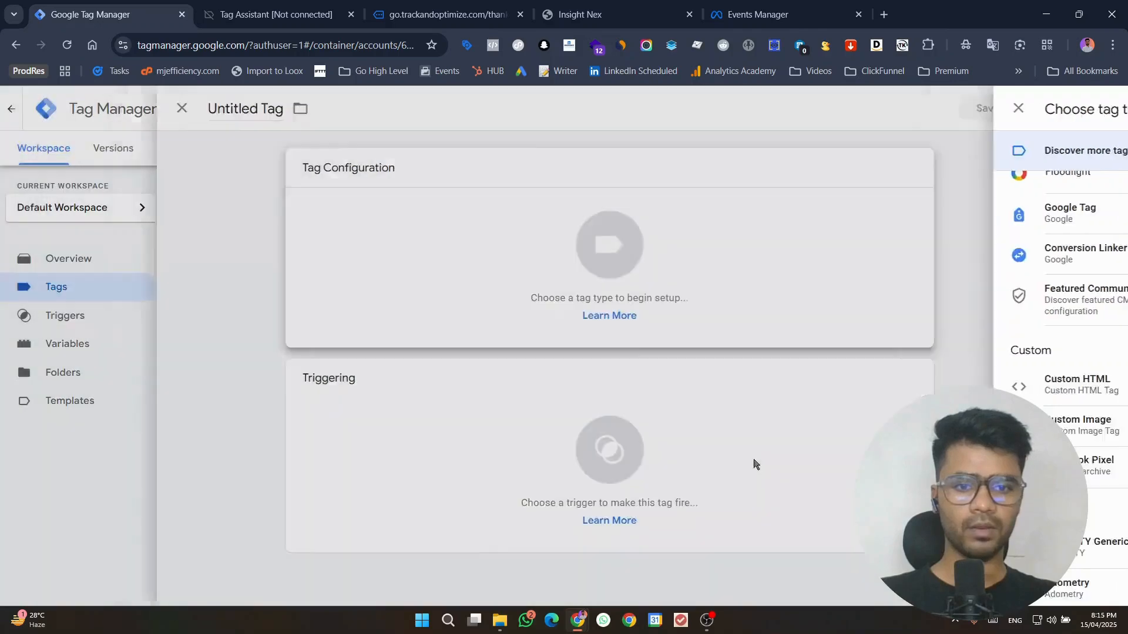
click(420, 346)
scroll(420, 346, down, 1)
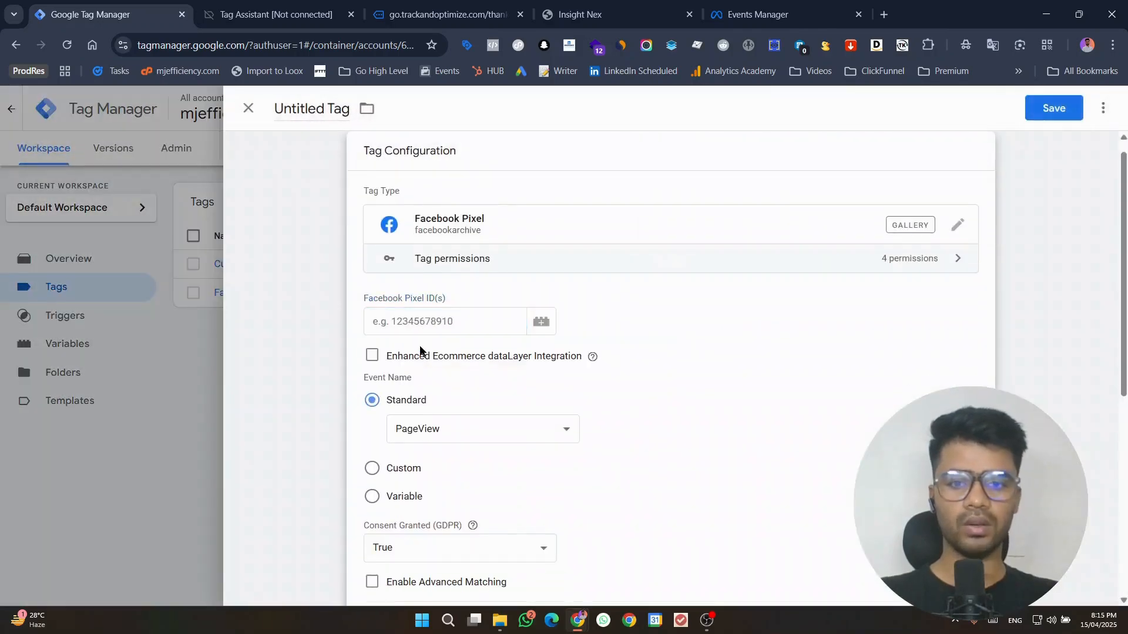
Step: Paste the GHL 2025 dataset ID from the clipboard history as the Facebook Pixel ID and set the standard event to Lead
click(425, 328)
key(super+v)
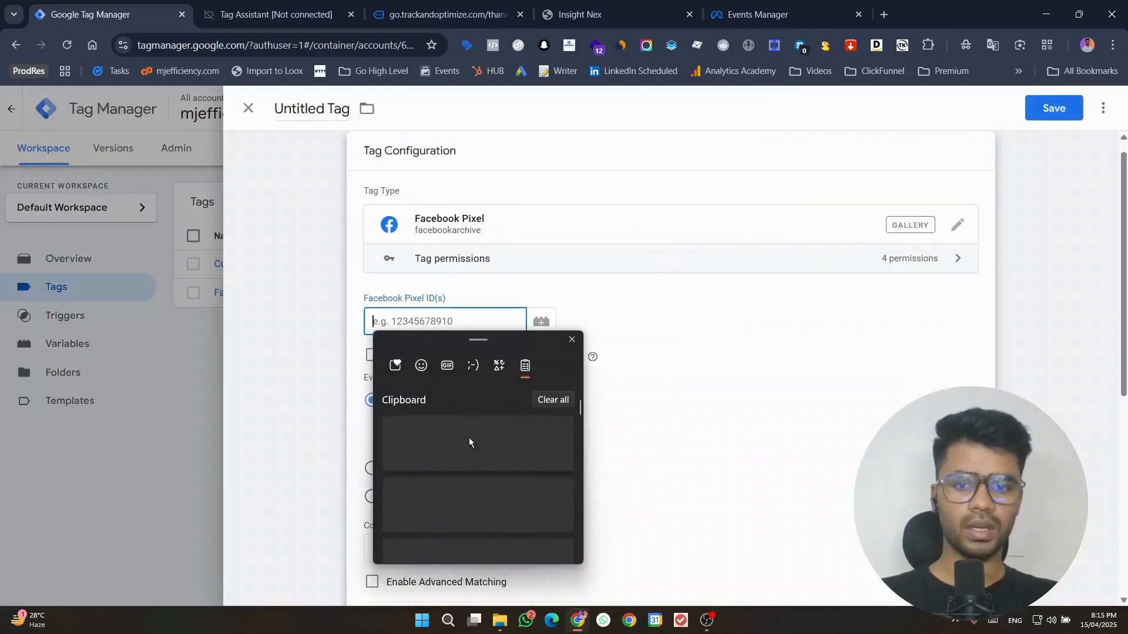
key(Down)
key(Return)
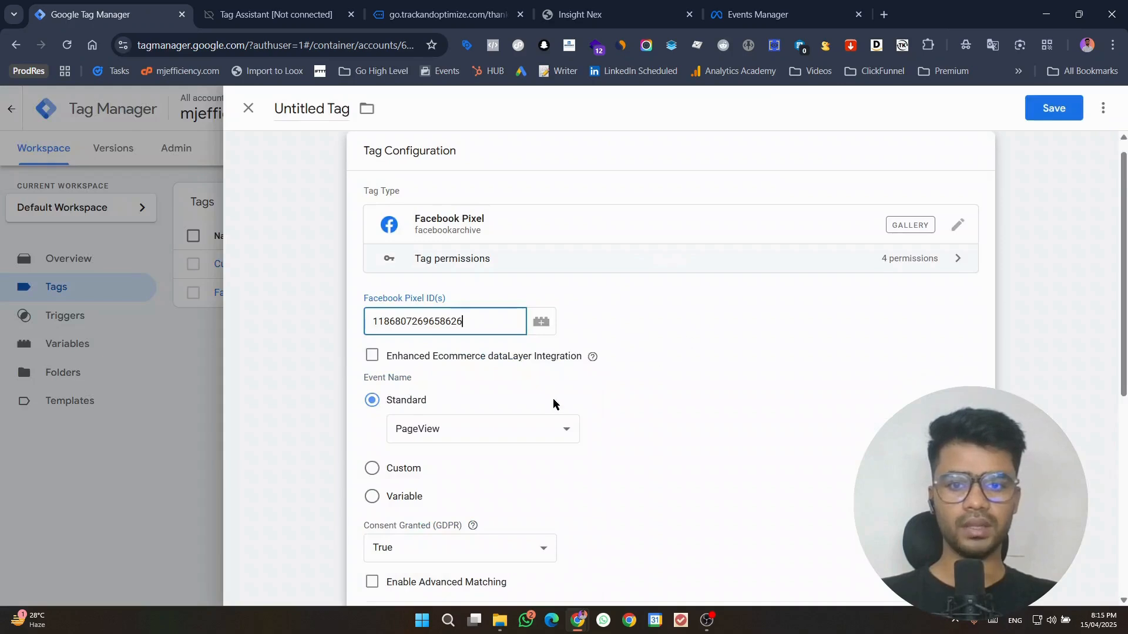
scroll(554, 403, down, 1)
click(421, 368)
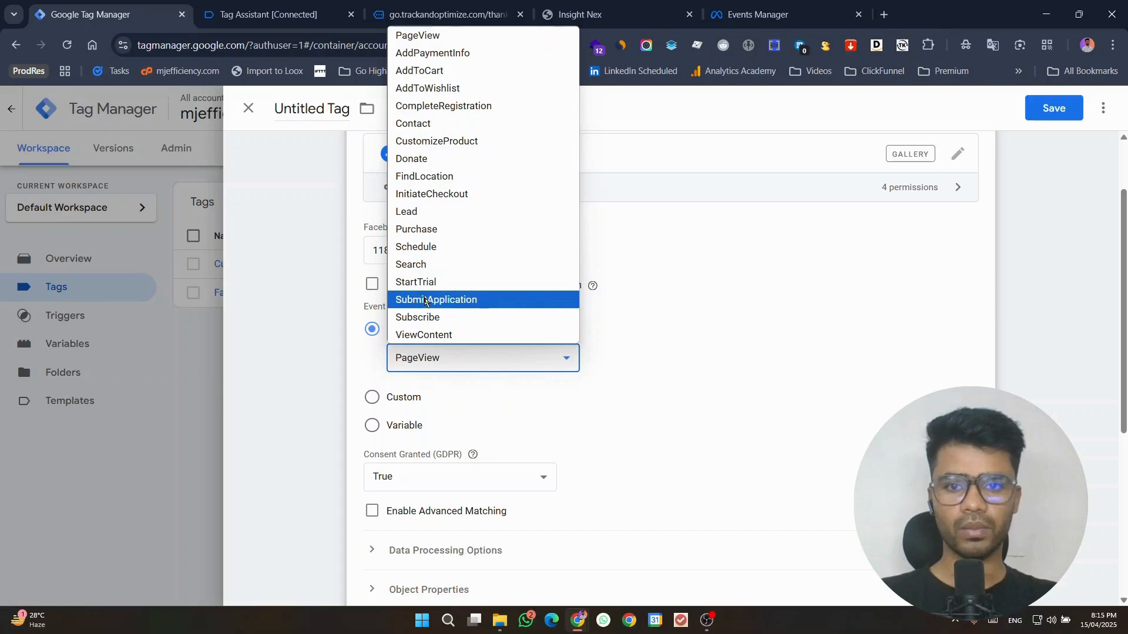
click(435, 212)
scroll(865, 294, down, 5)
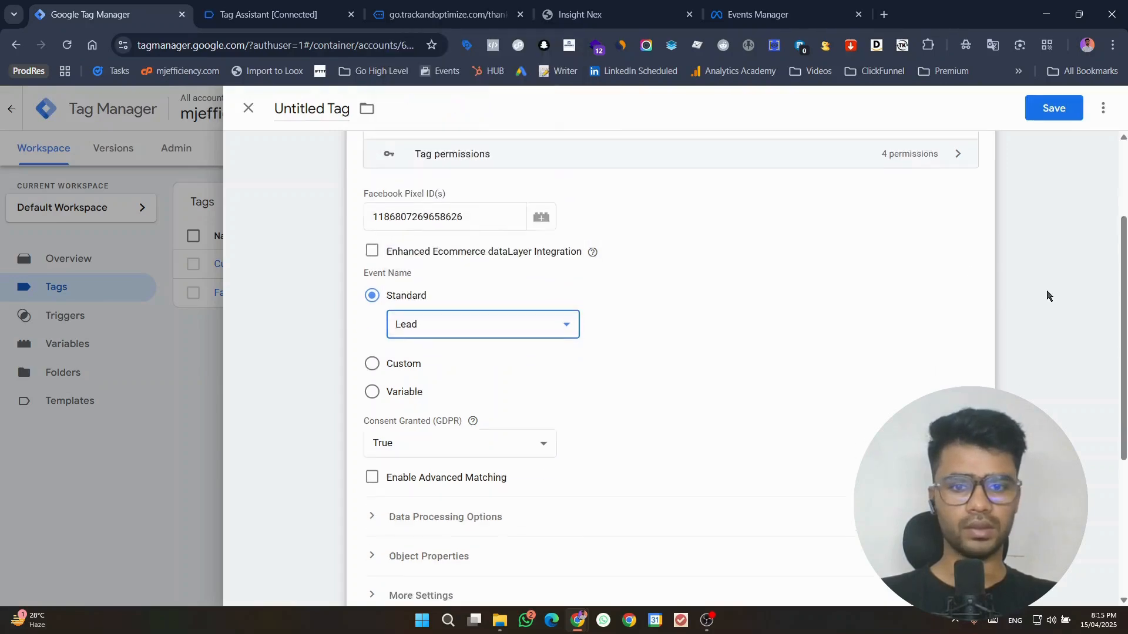
Step: Create a new trigger for the Lead tag with the Custom Event trigger type
click(770, 452)
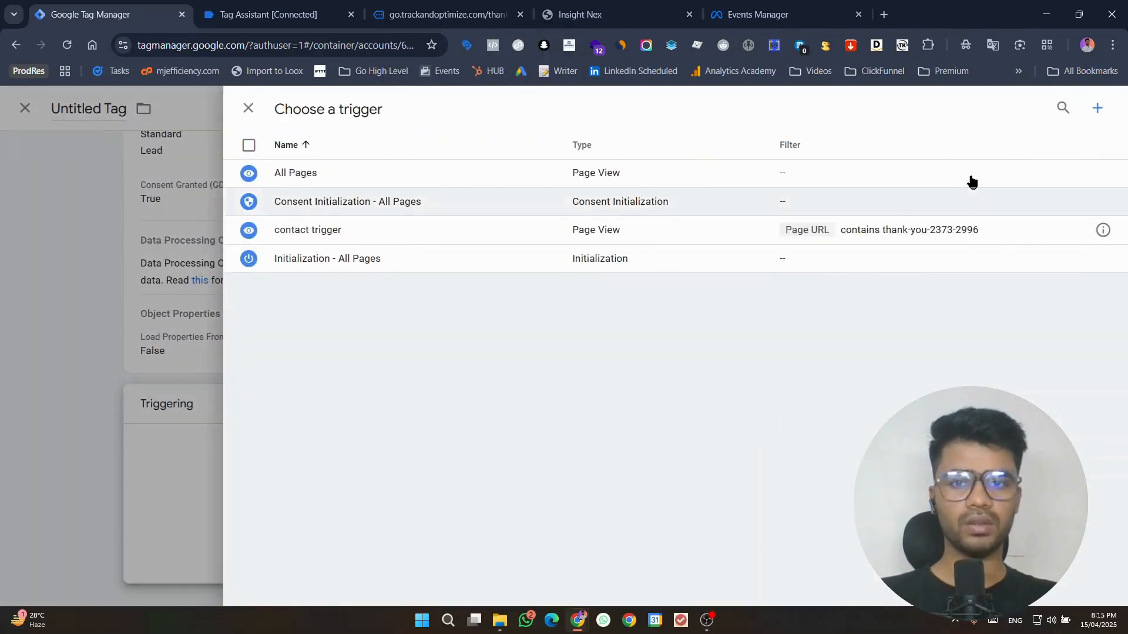
click(1097, 107)
click(876, 184)
scroll(909, 396, down, 4)
scroll(909, 397, down, 2)
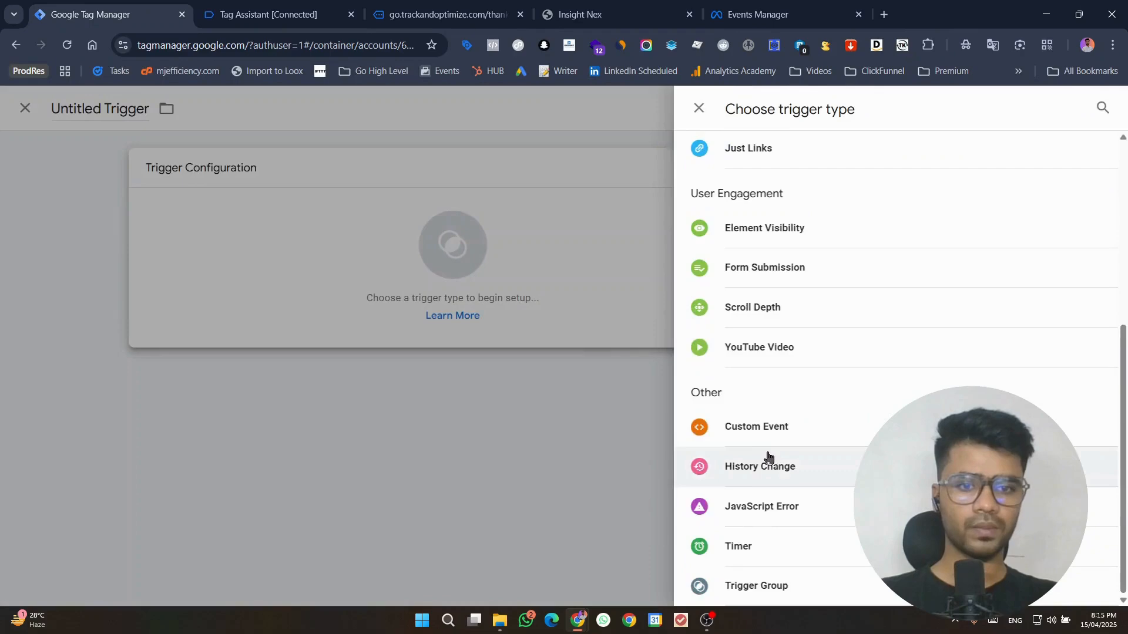
click(758, 428)
Step: Switch to Tag Assistant and copy the event name lead_generated from that event's API call
click(292, 8)
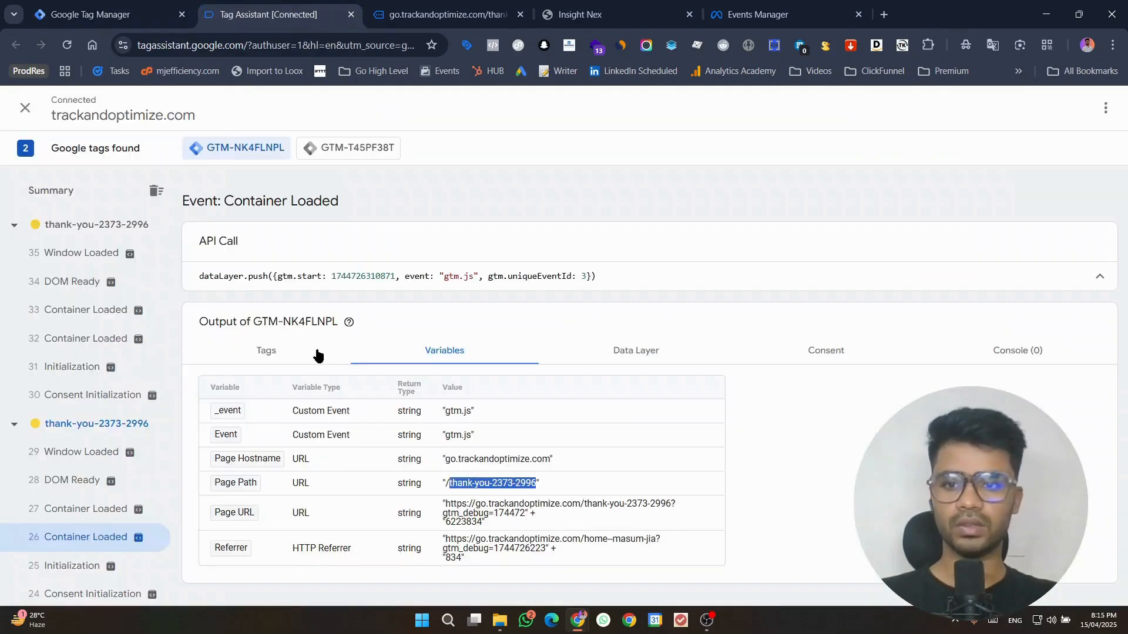
scroll(100, 403, down, 3)
click(91, 439)
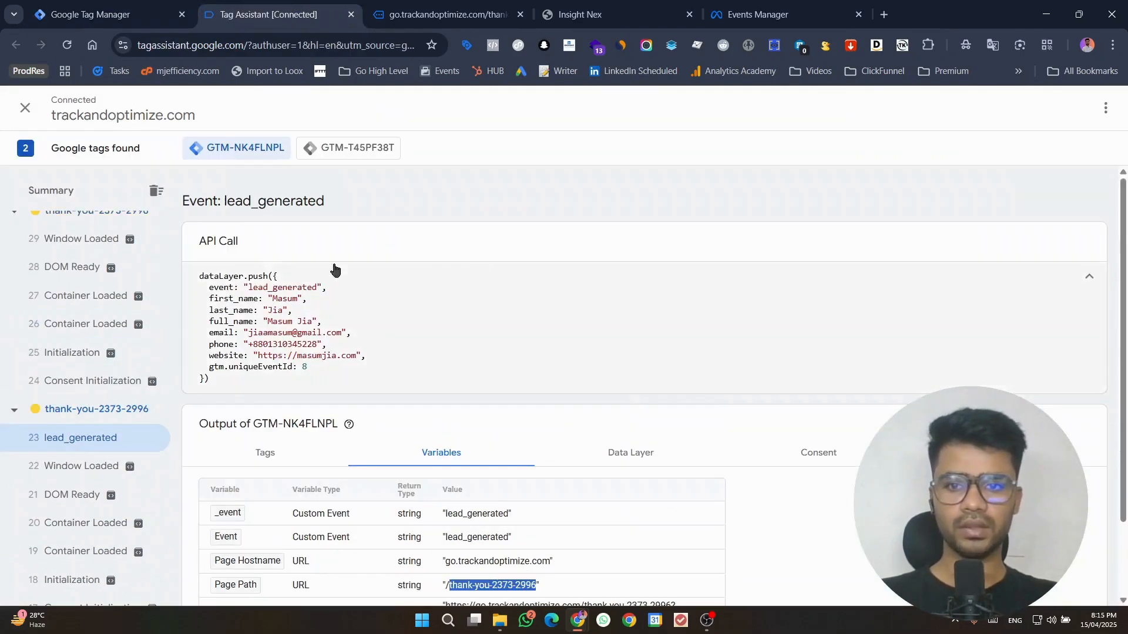
double_click(270, 283)
key(ctrl+c)
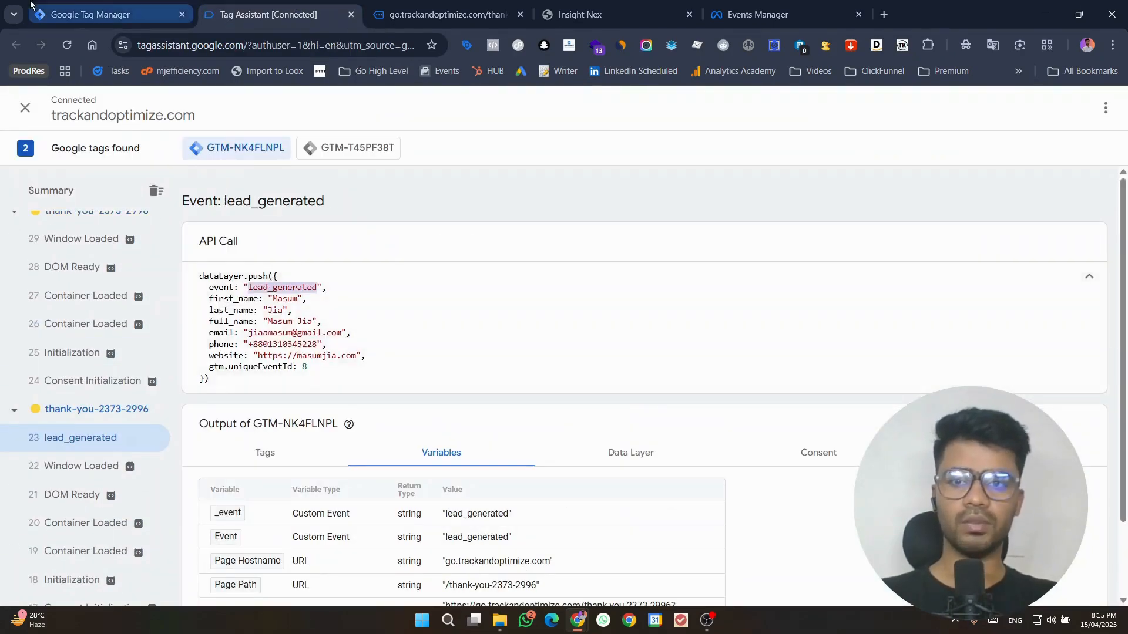
Step: Back in Tag Manager, use lead_generated as both the event name and the name of the custom event trigger, and save it
click(110, 4)
click(377, 308)
key(ctrl+v)
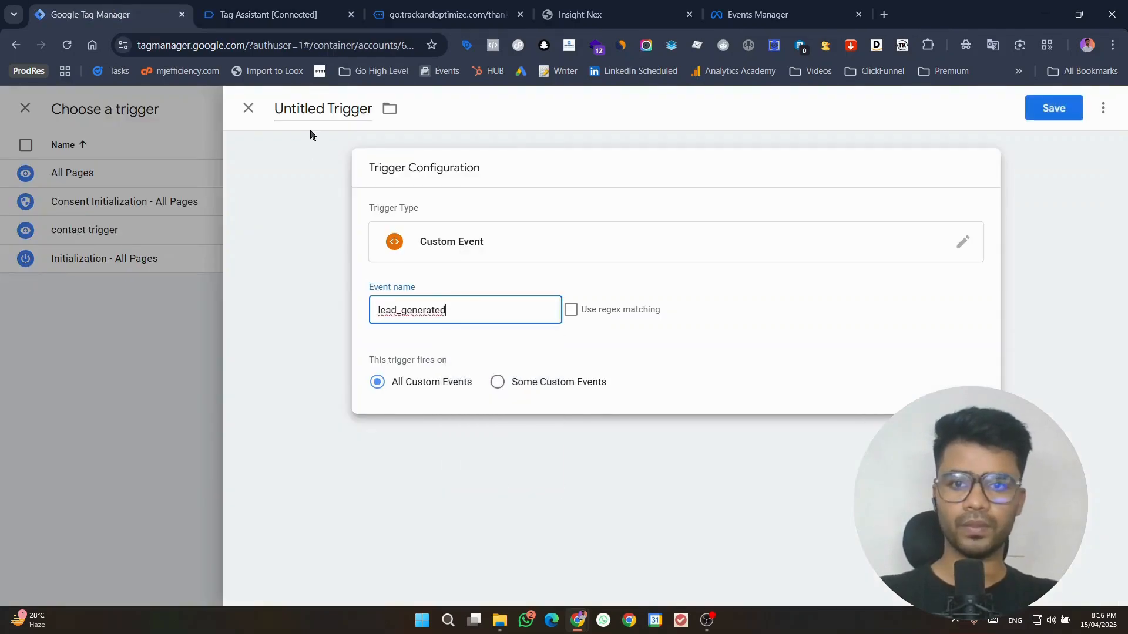
click(315, 113)
key(ctrl+v)
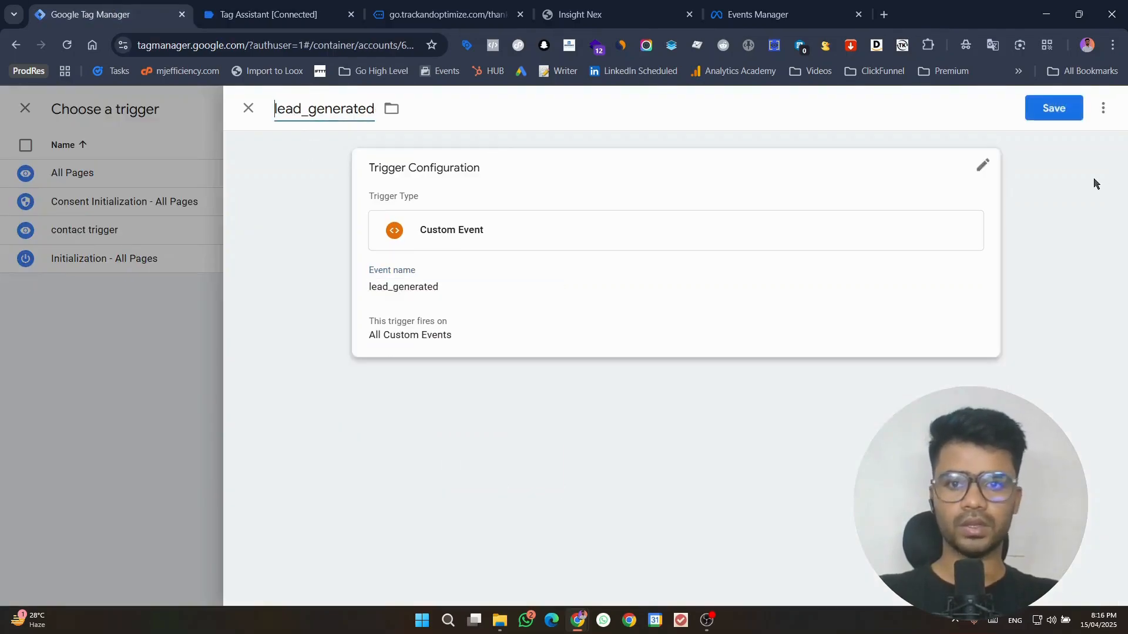
click(1063, 110)
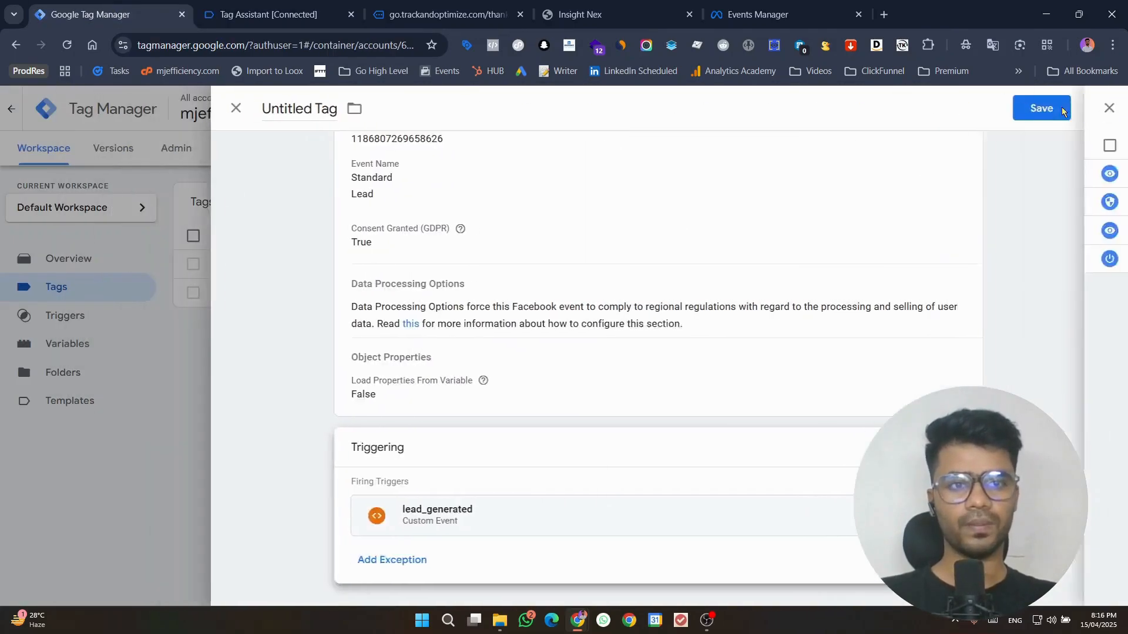
Step: Save the Lead tag under the suggested name Facebook Pixel and return to the tag list
click(1062, 108)
click(667, 317)
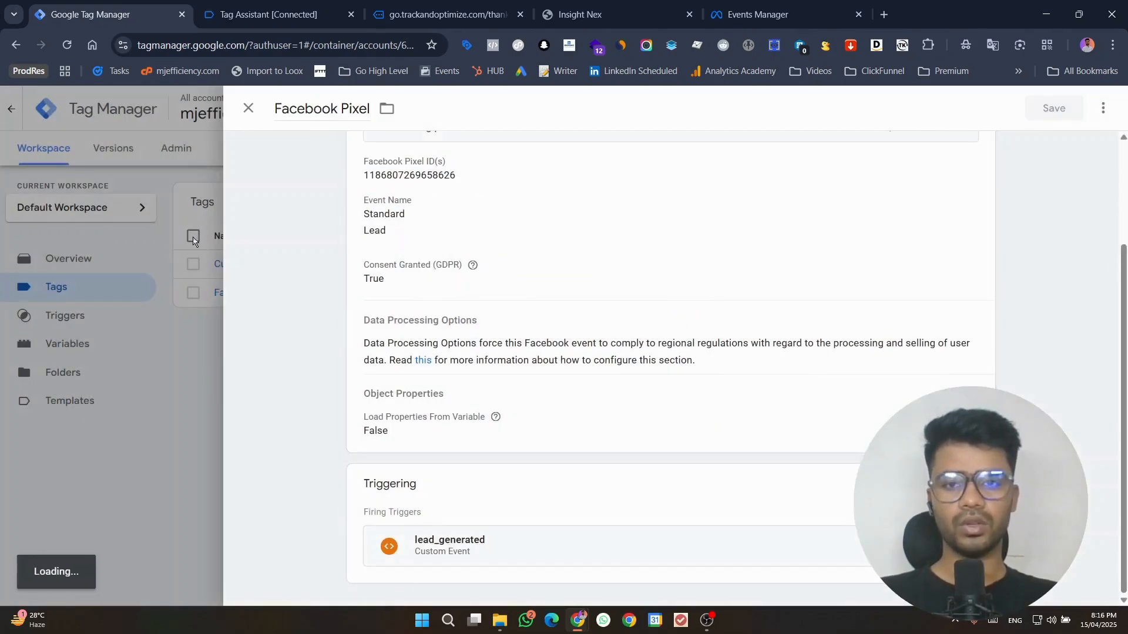
click(268, 14)
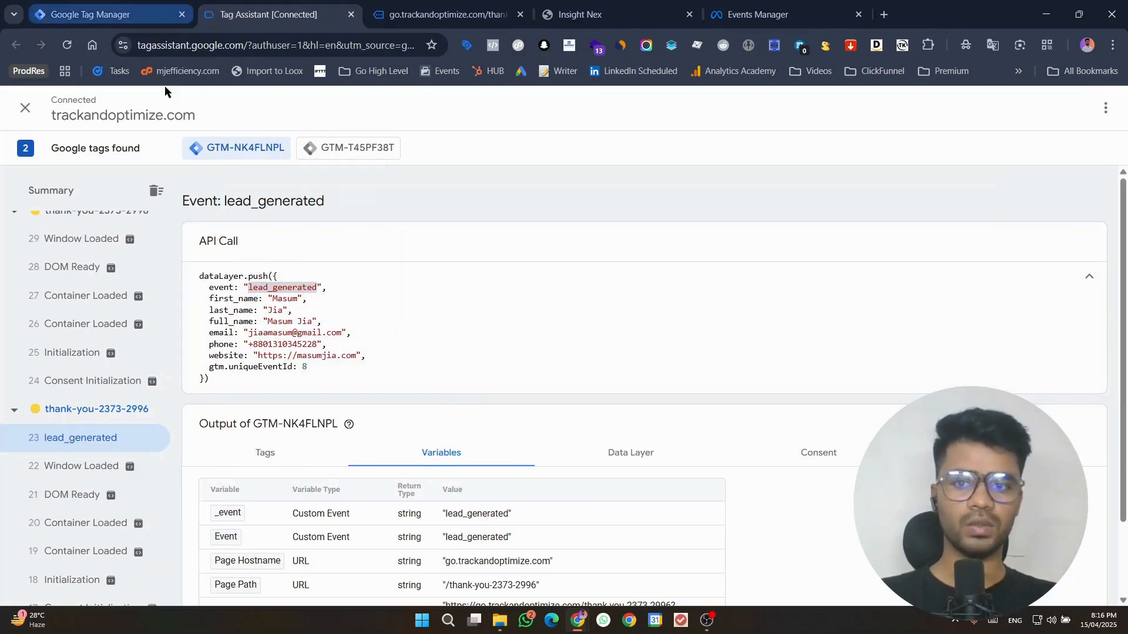
click(105, 14)
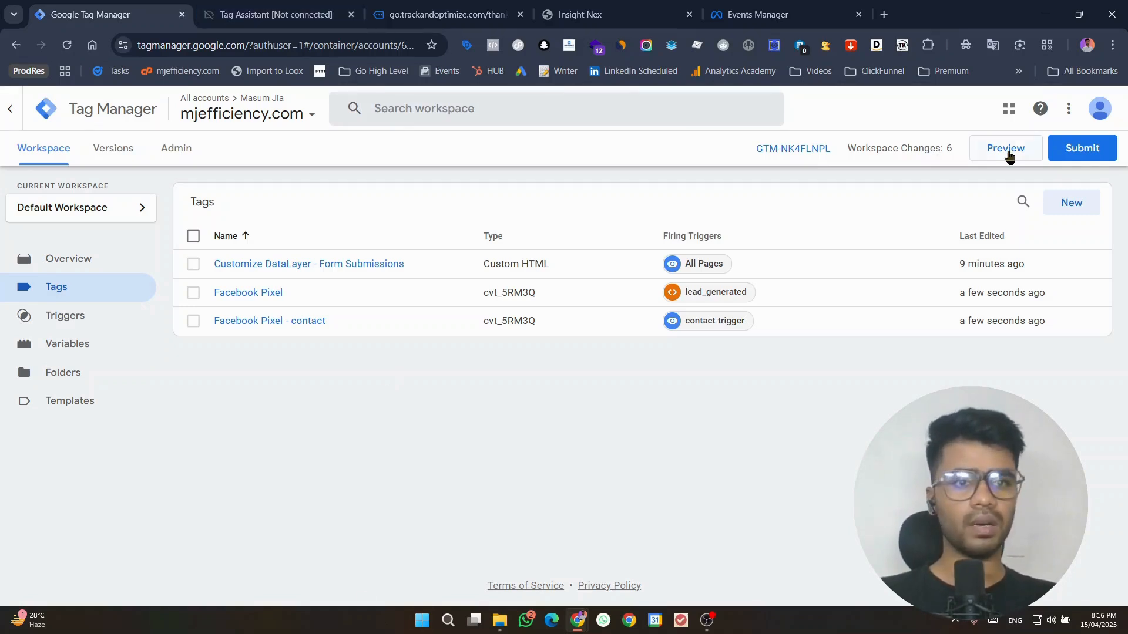
Step: Start the container preview and open the test events of the GHL 2025 dataset in Events Manager
click(1006, 149)
click(757, 14)
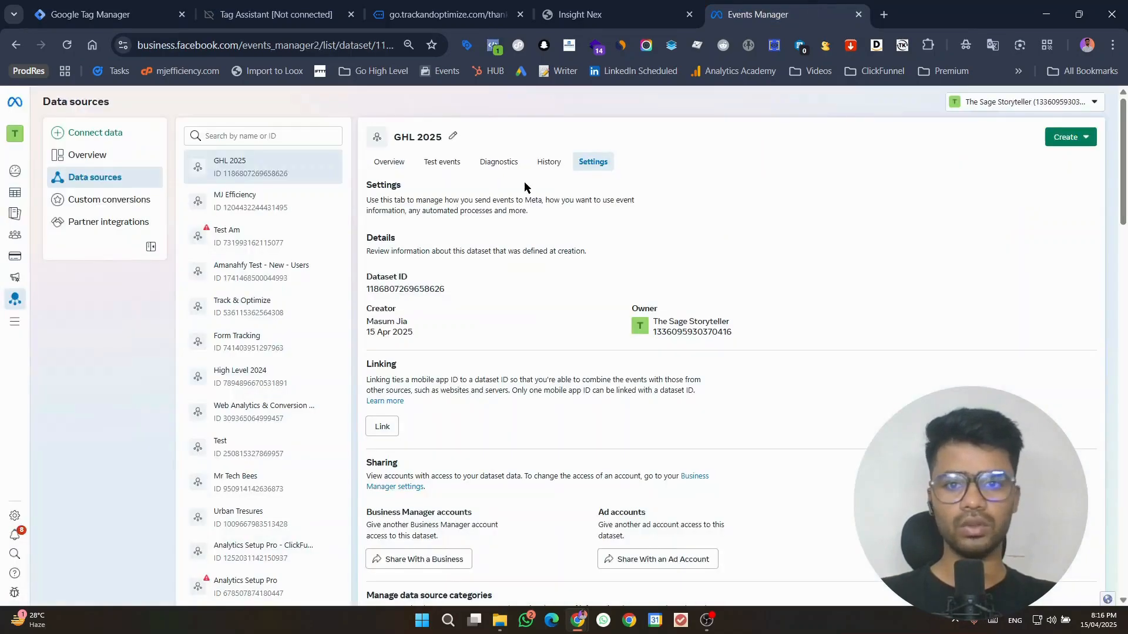
click(443, 168)
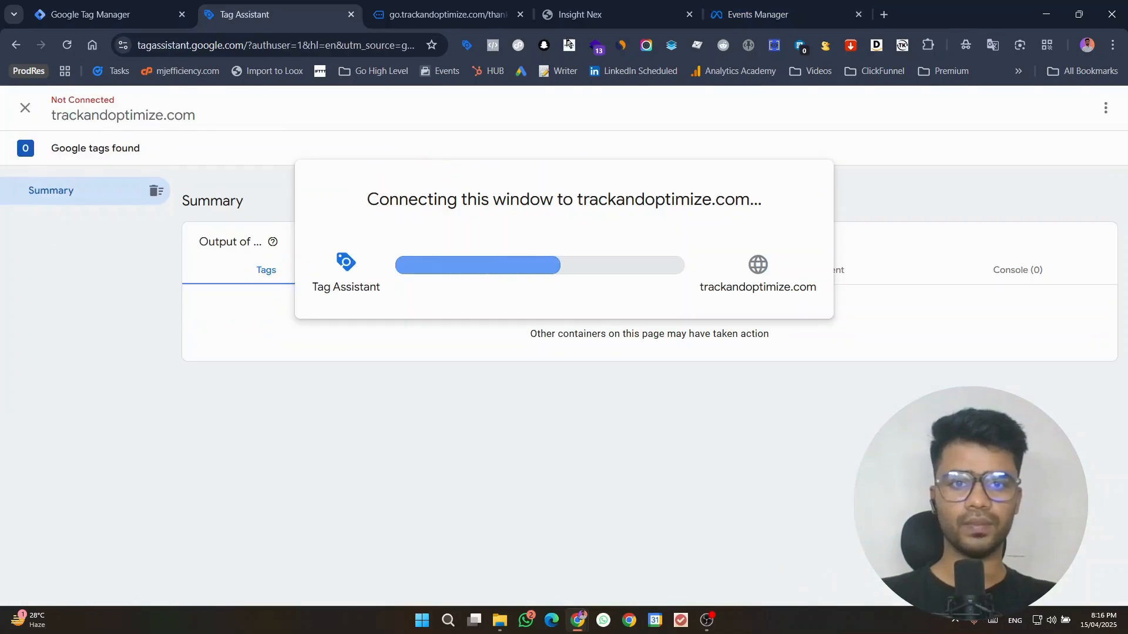
click(786, 7)
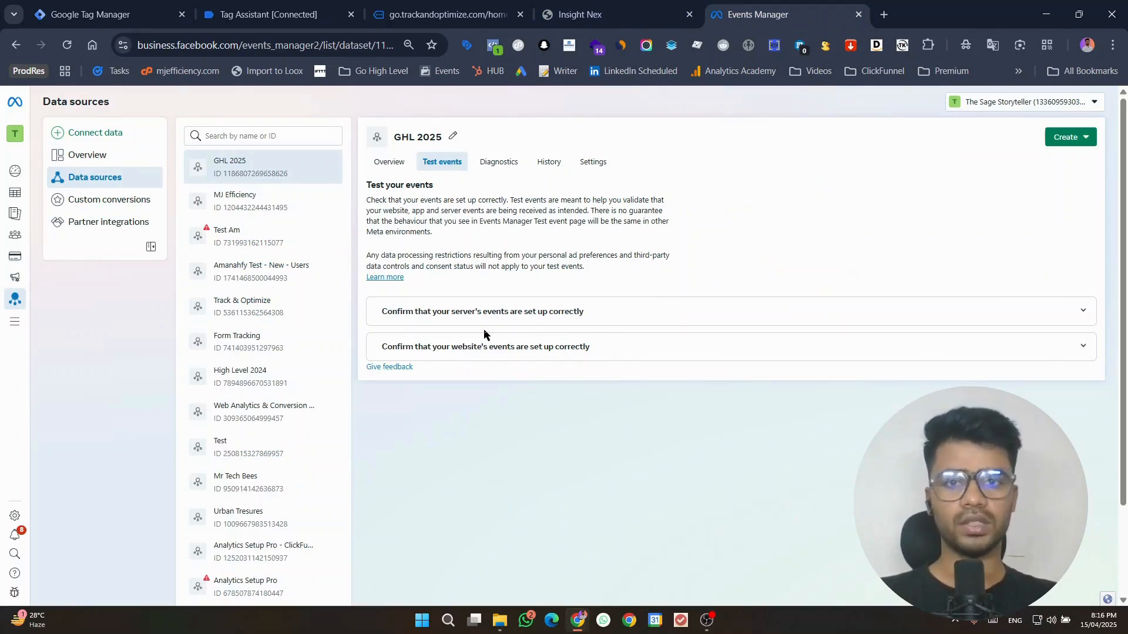
click(446, 14)
scroll(499, 271, down, 8)
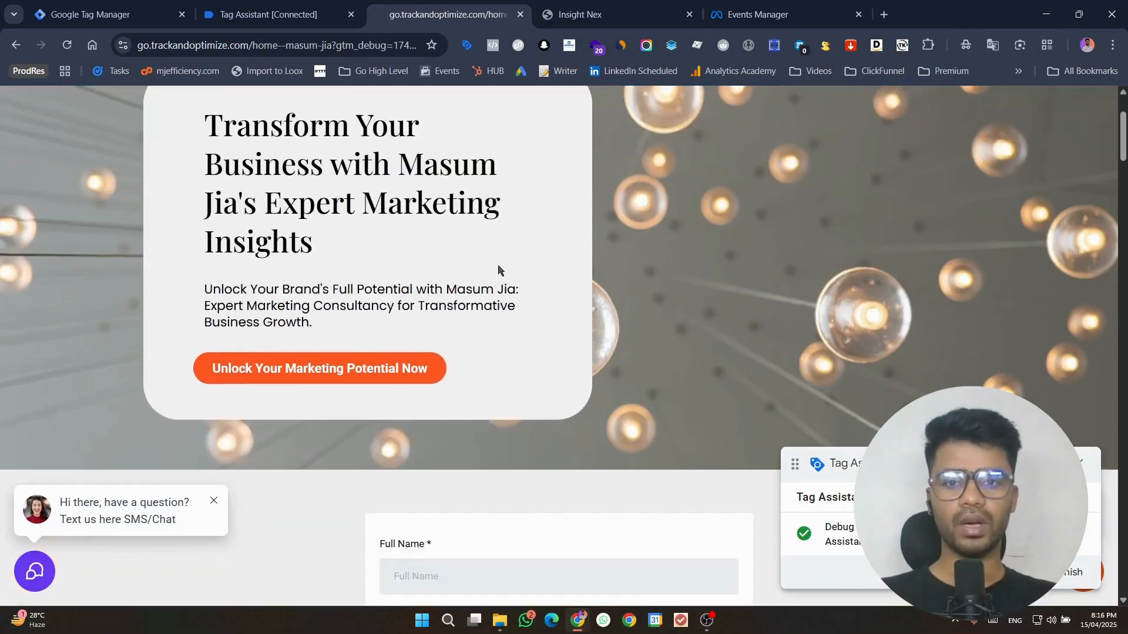
click(470, 230)
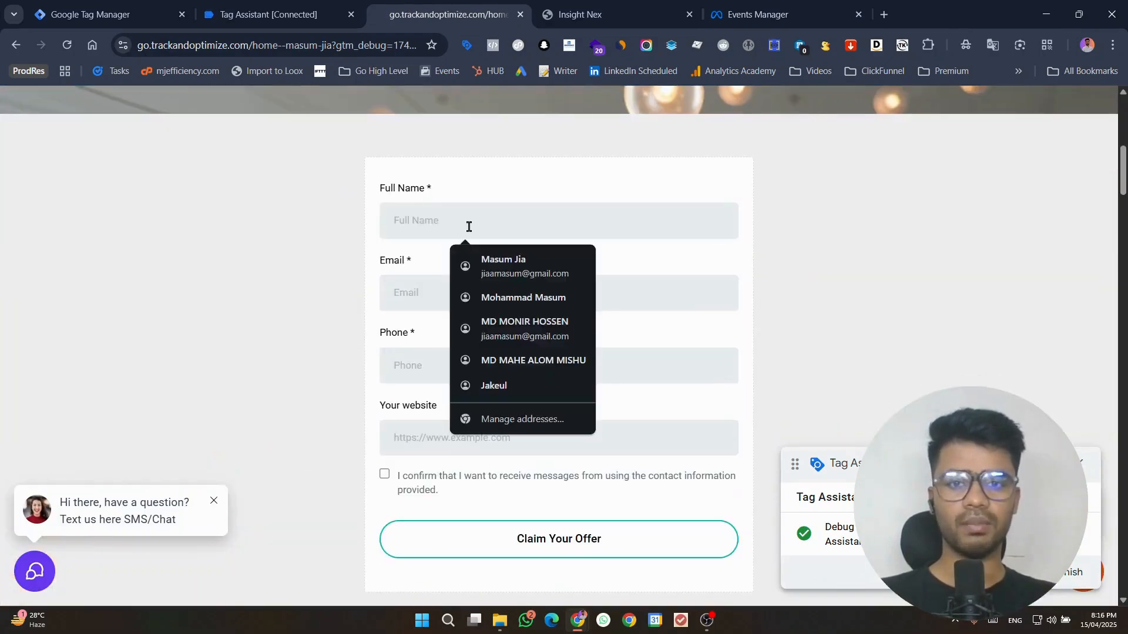
click(481, 267)
click(436, 444)
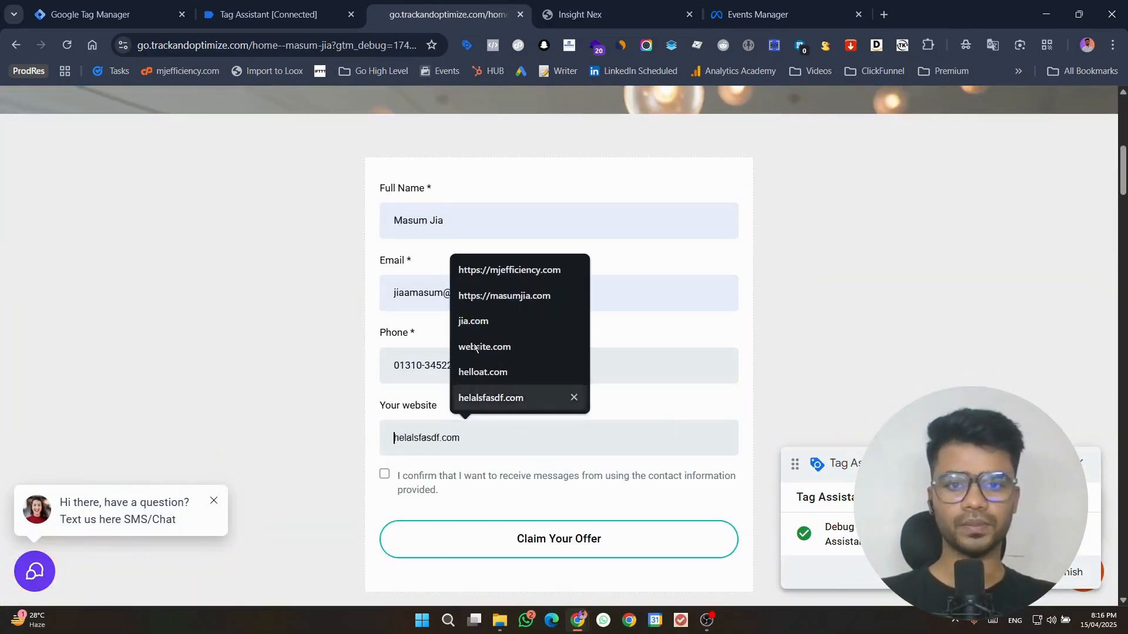
click(492, 280)
click(385, 474)
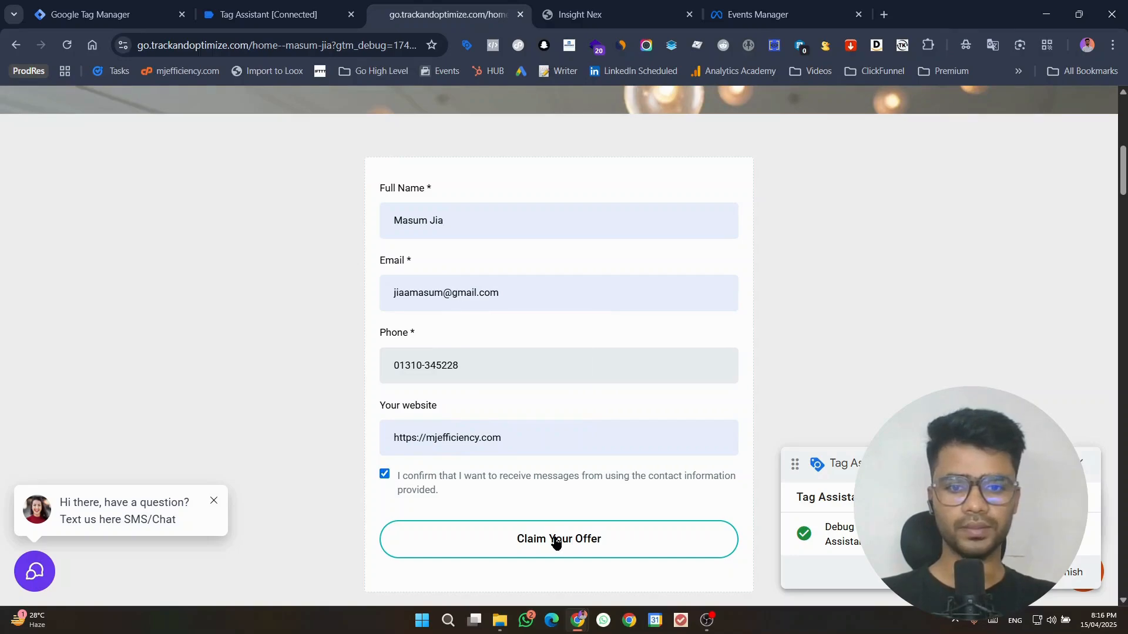
Step: Submit the Claim Your Offer form, solving the reCAPTCHA challenge by selecting all images with traffic lights
click(555, 539)
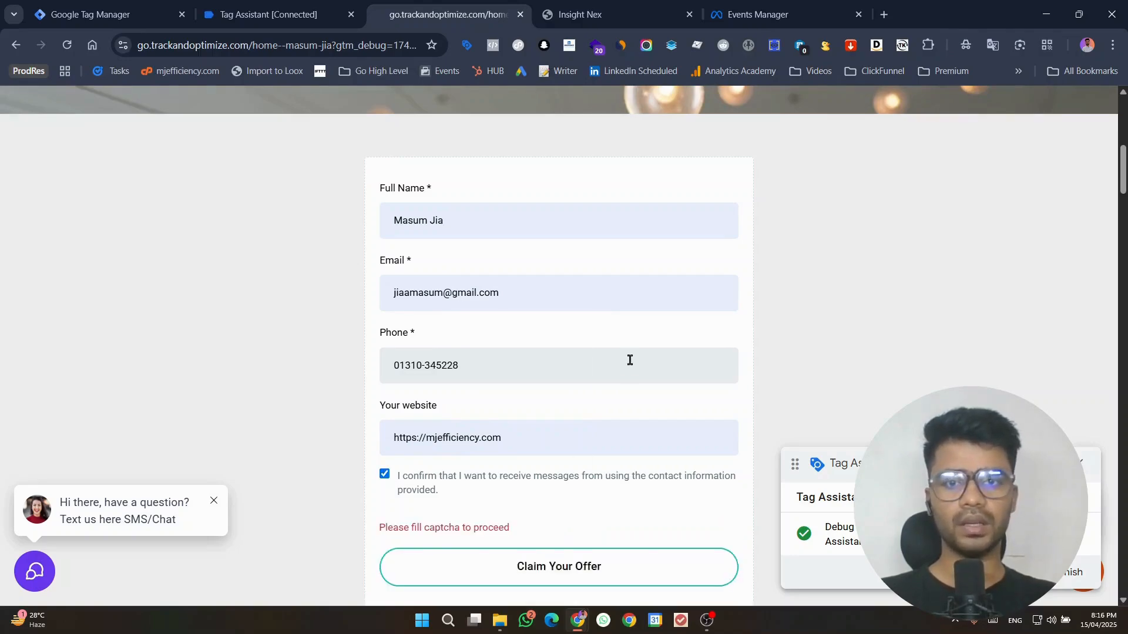
click(430, 534)
scroll(728, 361, down, 4)
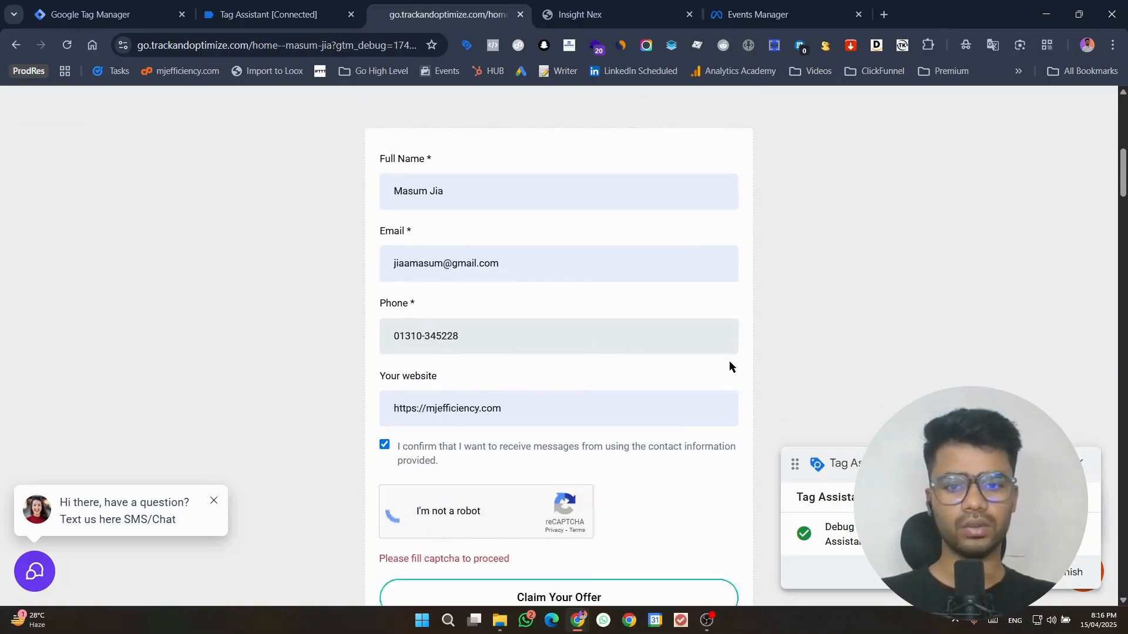
click(579, 244)
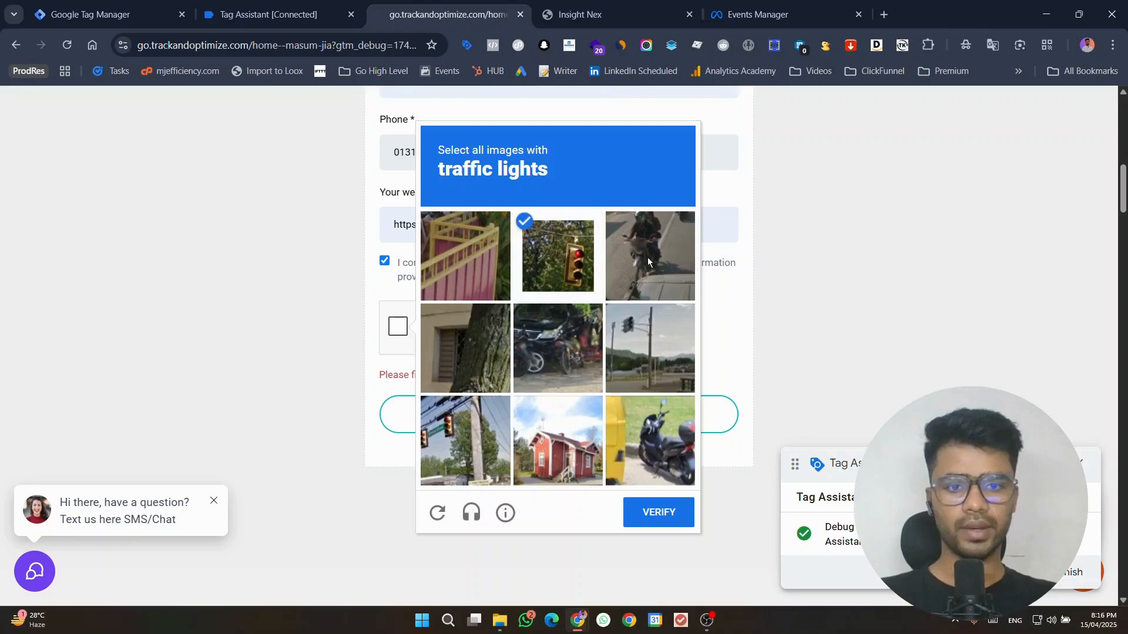
click(647, 257)
click(667, 253)
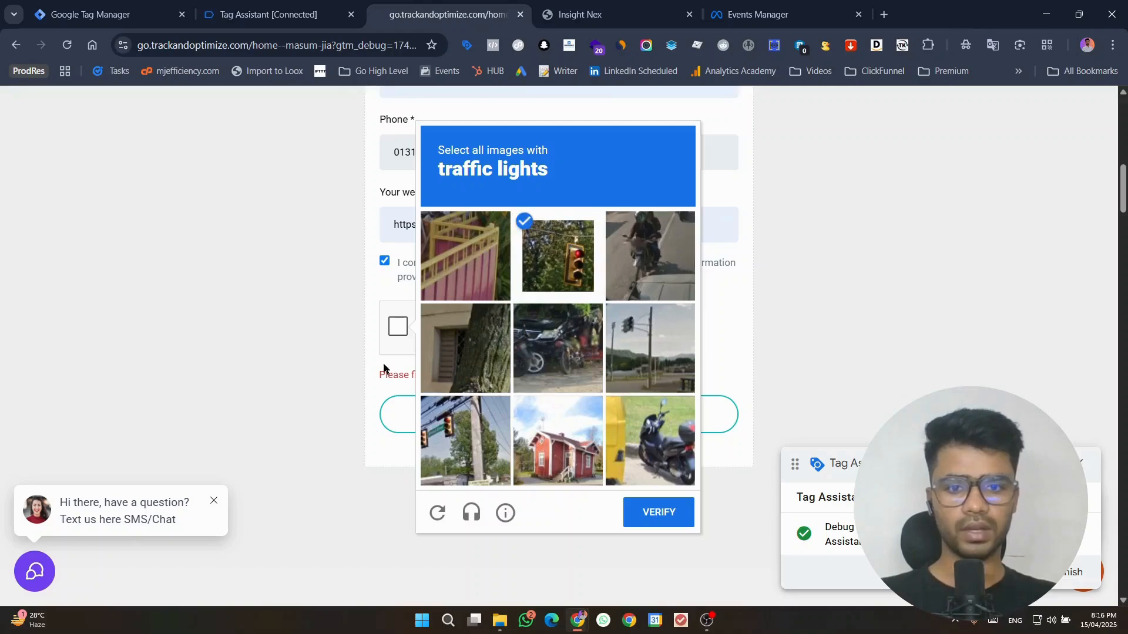
click(455, 426)
click(655, 353)
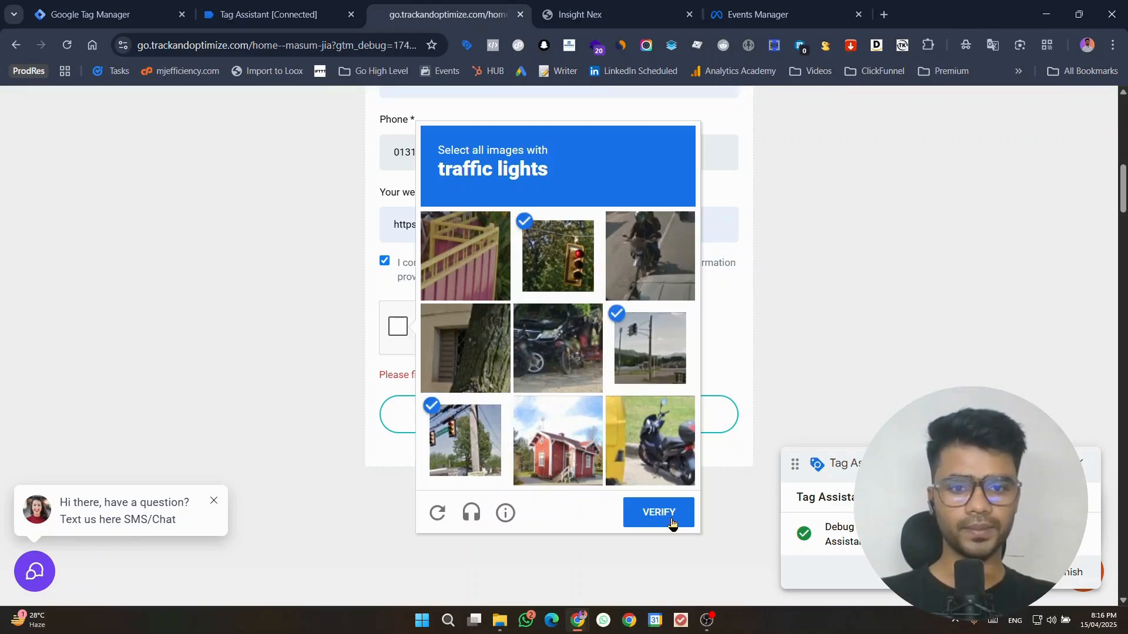
click(670, 522)
click(568, 413)
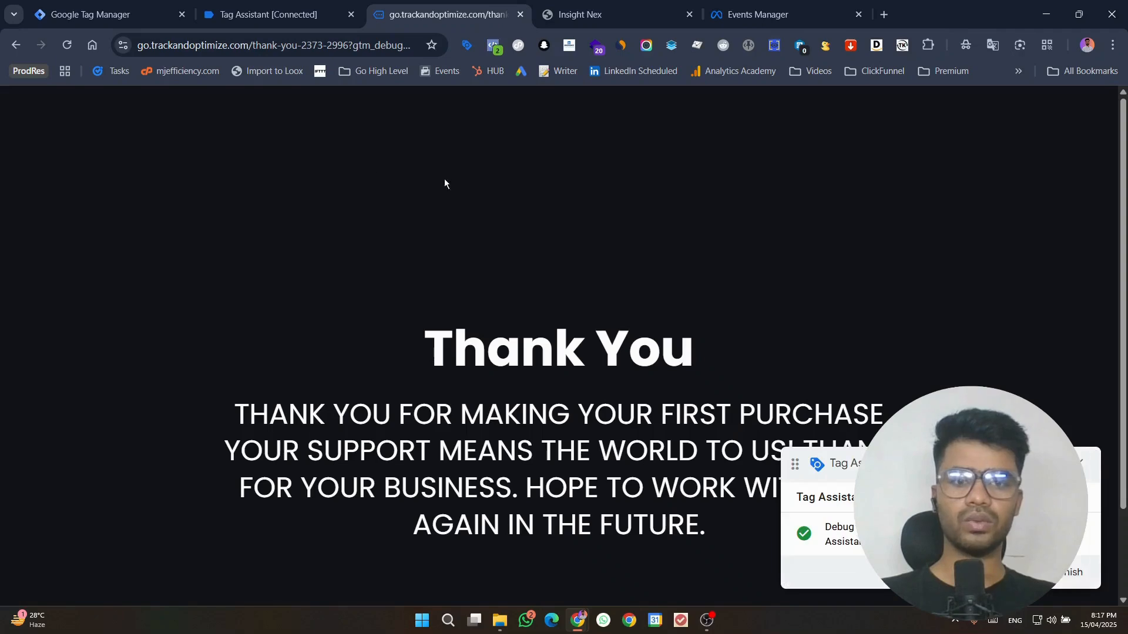
Step: Check the submission's pixel events in Meta Pixel Helper and Events Manager, and inspect the lead_generated event in Tag Assistant
click(493, 45)
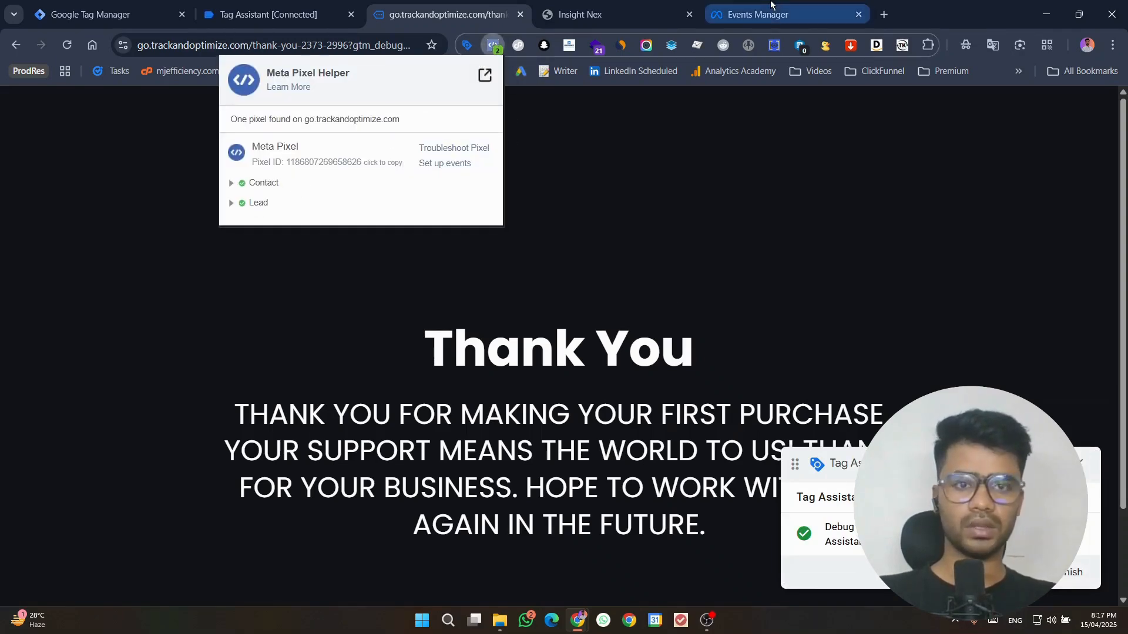
click(758, 14)
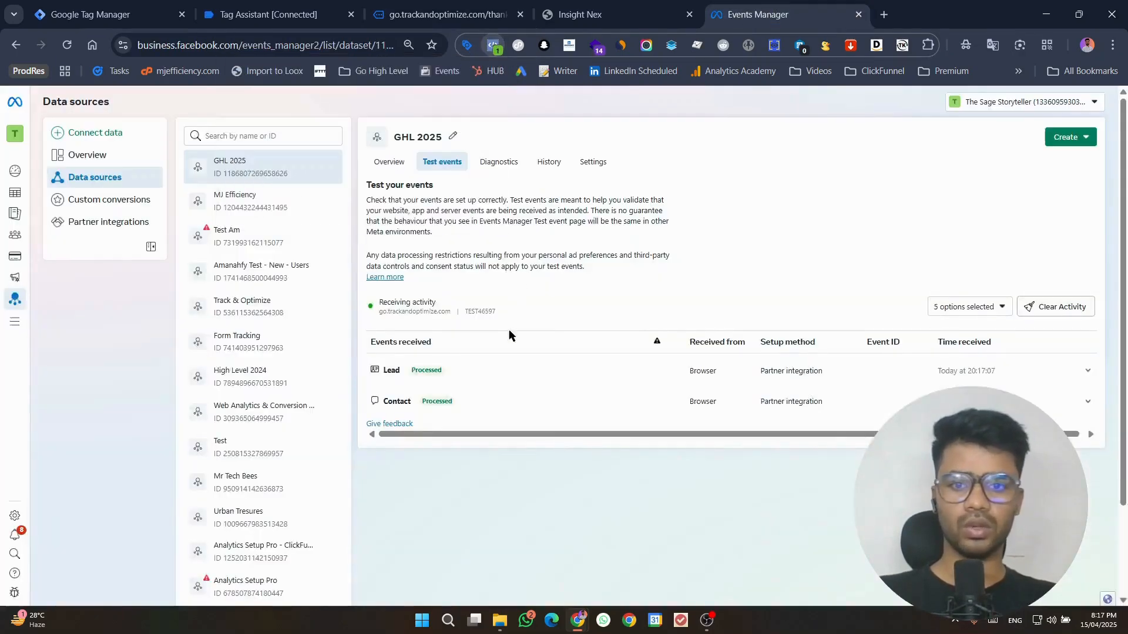
click(232, 6)
click(555, 354)
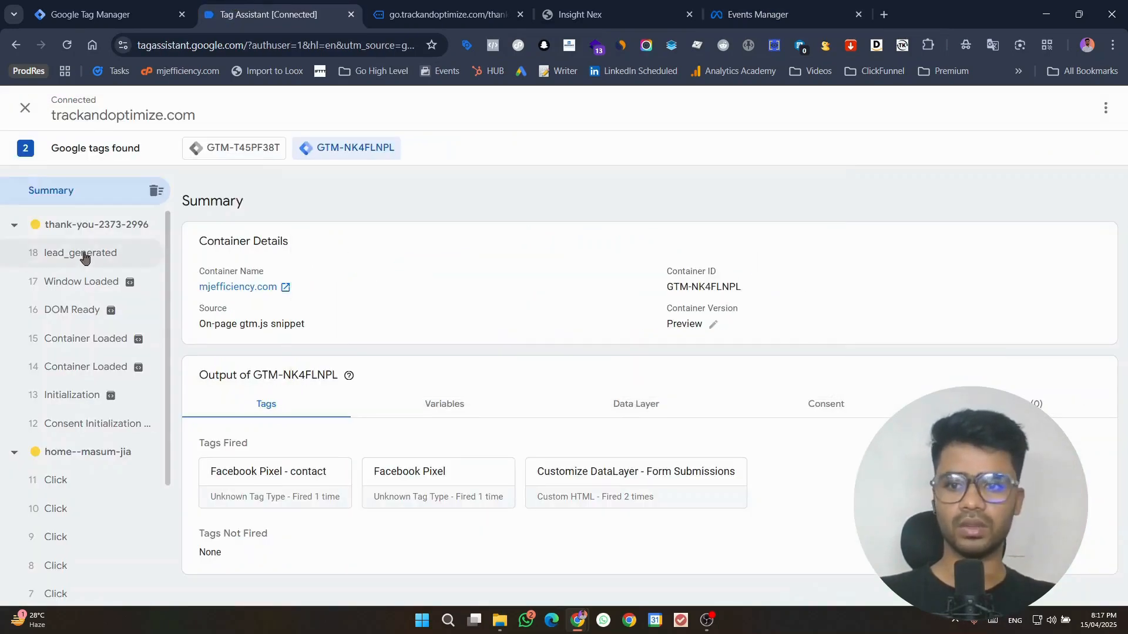
click(85, 255)
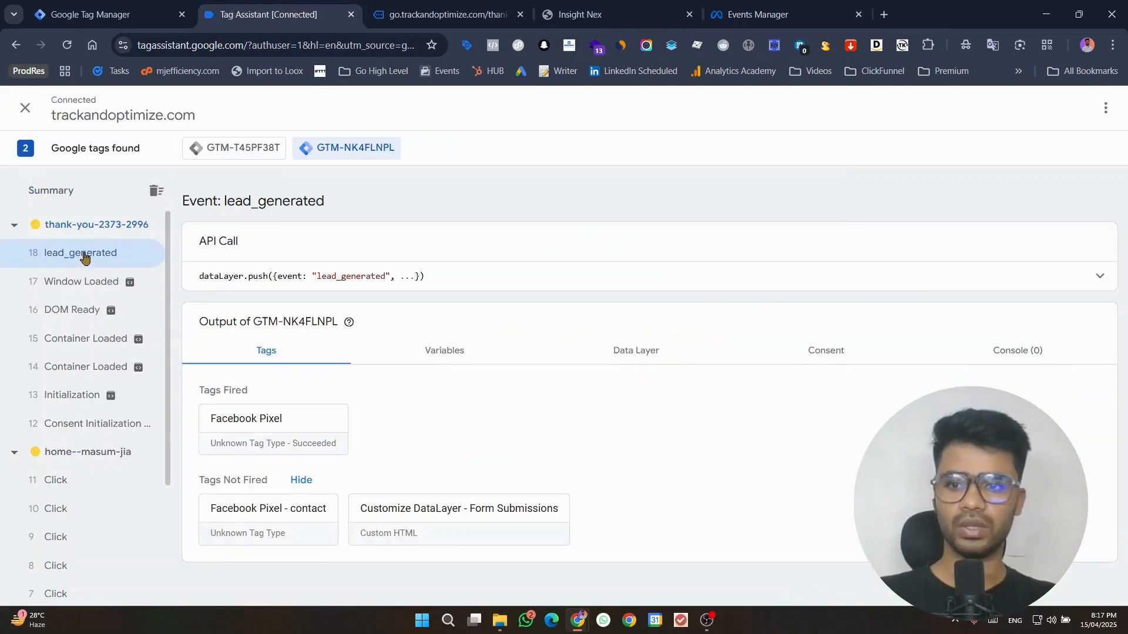
Step: Reload the thank-you page and check which events fire using Meta Pixel Helper and Tag Assistant
click(387, 5)
click(66, 45)
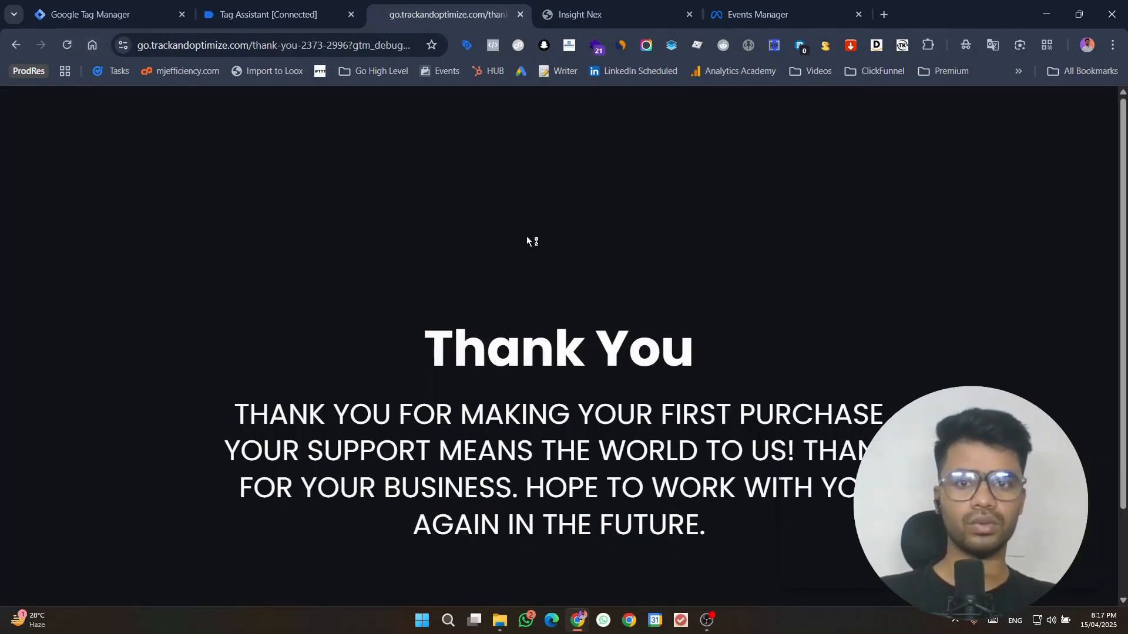
click(491, 50)
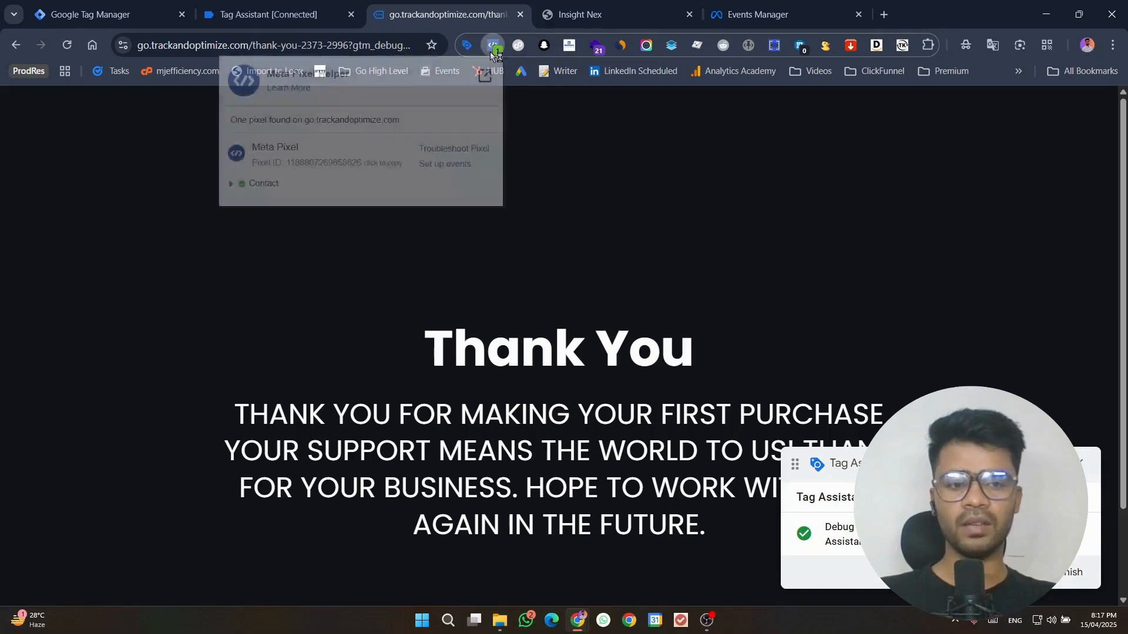
click(267, 184)
click(269, 14)
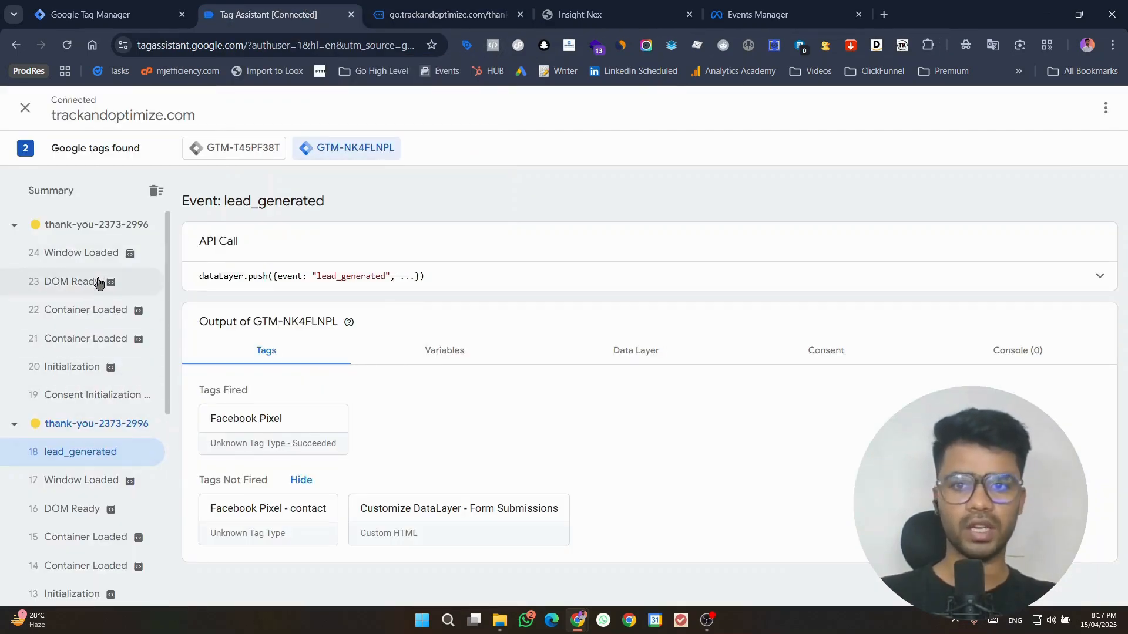
Step: Switch to Events Manager and review the details of the newest Contact test event, collapsing them when done
click(758, 14)
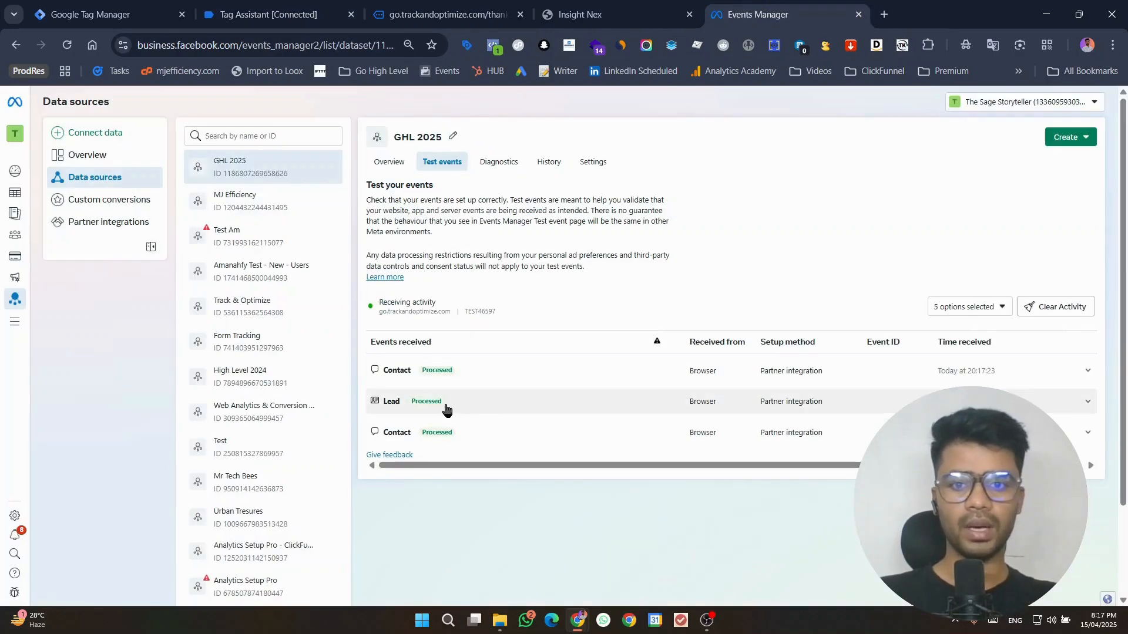
click(446, 379)
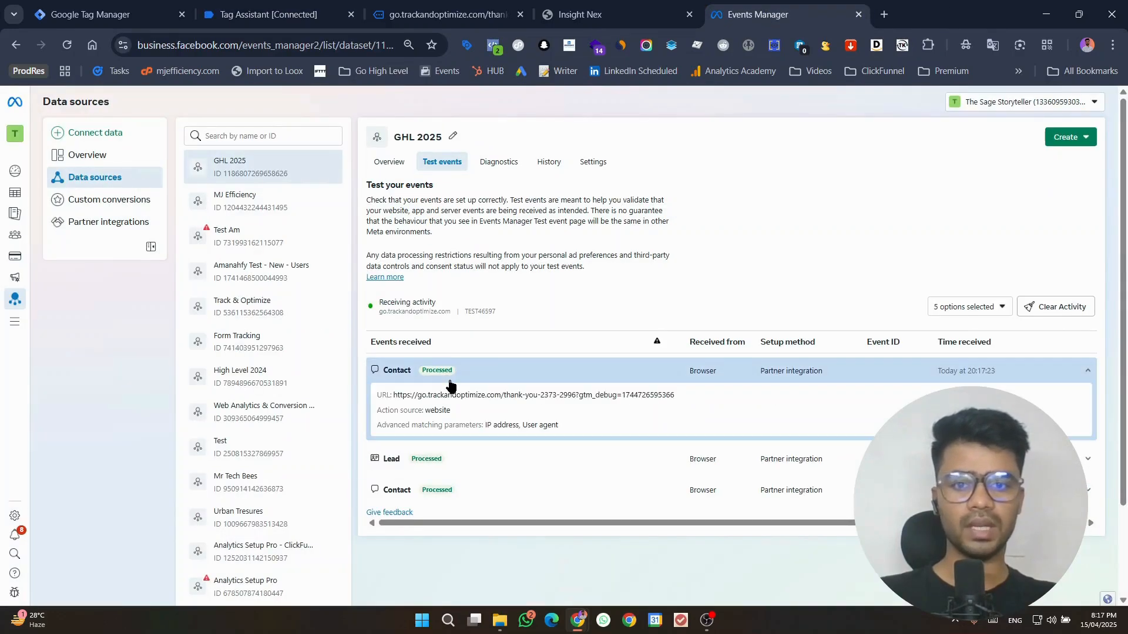
click(496, 378)
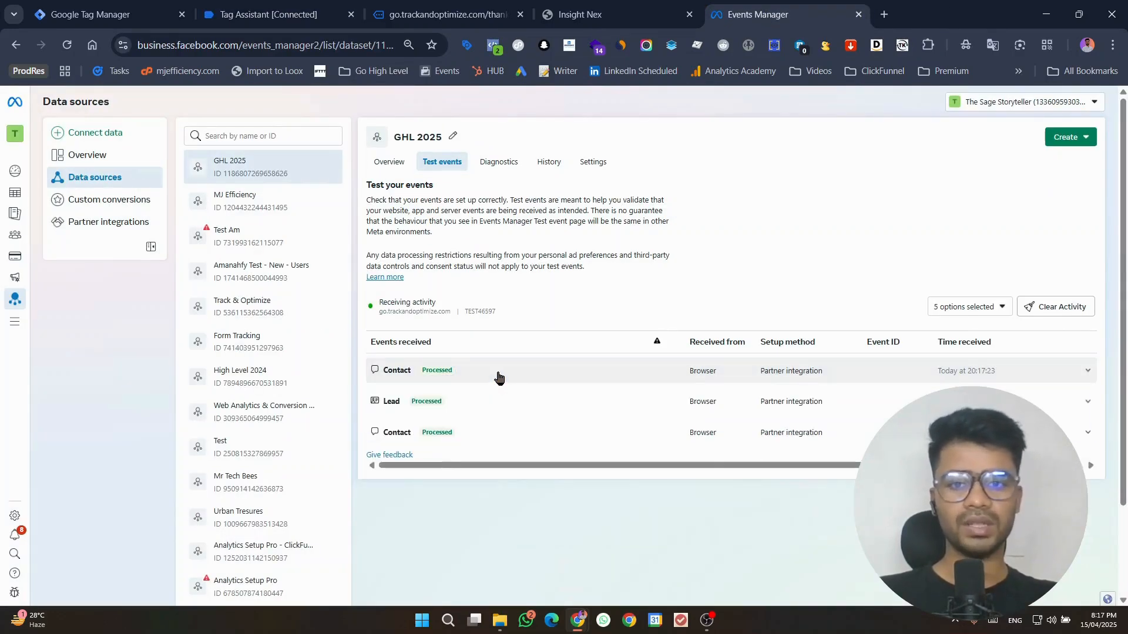
Step: Reload the thank-you page once more and review the resulting Contact event's details in Events Manager's test events
click(69, 40)
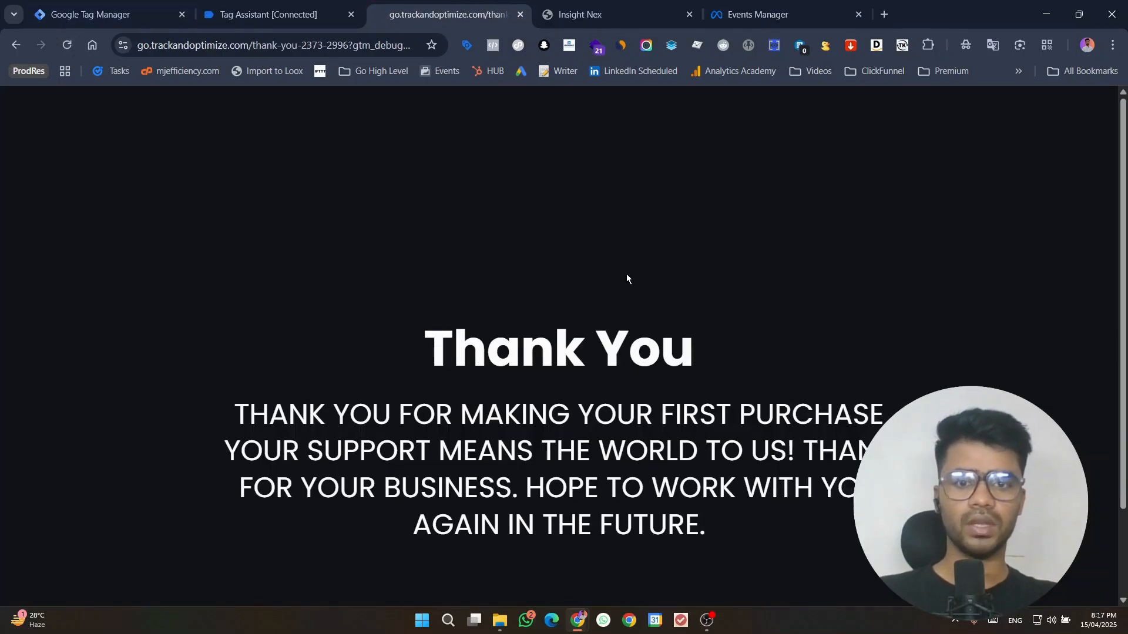
scroll(626, 274, down, 2)
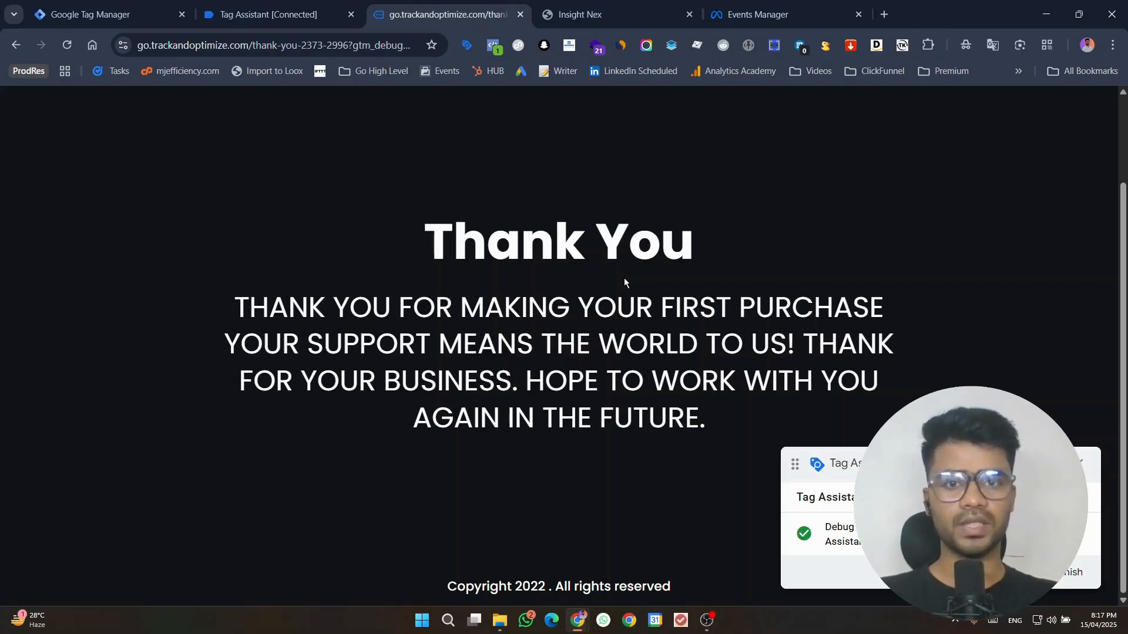
click(761, 11)
click(433, 375)
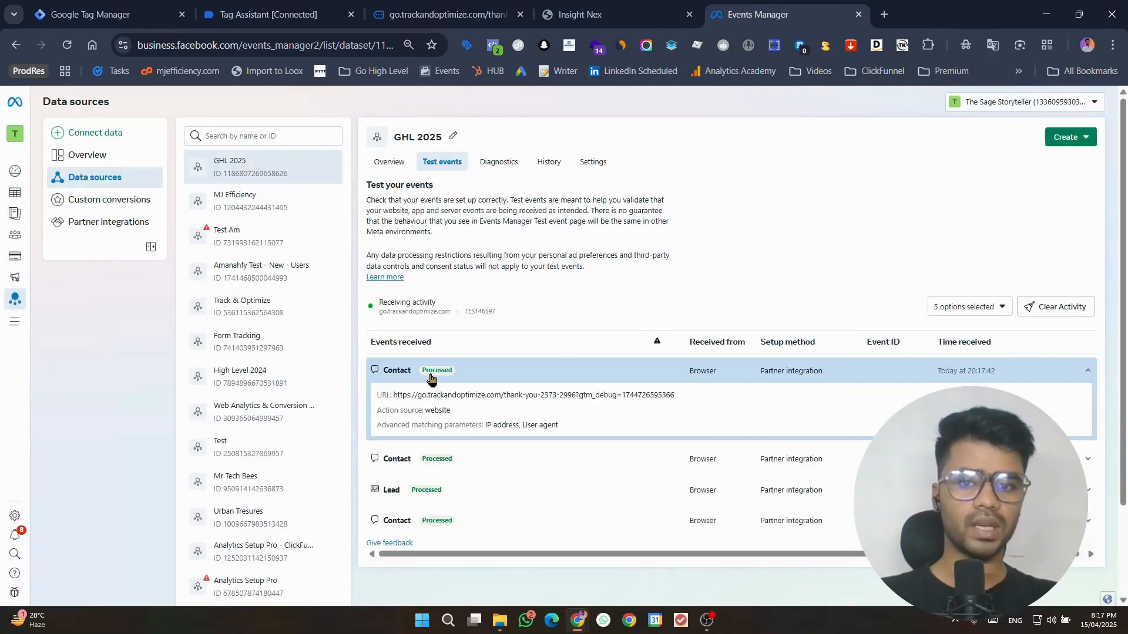
click(450, 378)
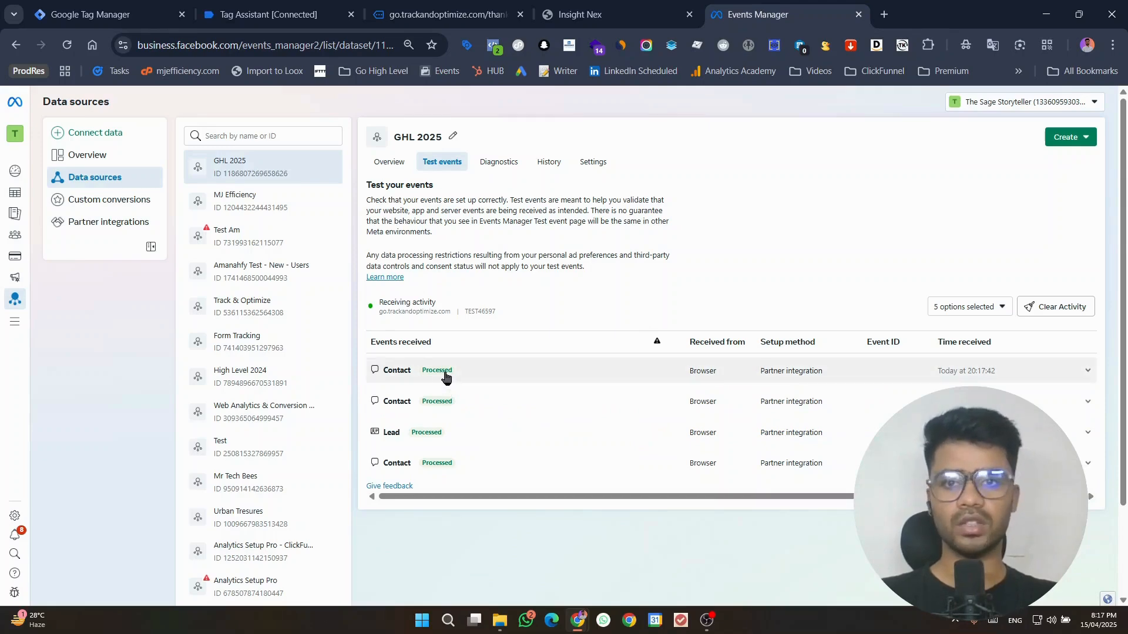
Step: In Tag Assistant, expand the lead_generated API call and examine its name, email, phone and website data layer fields
click(270, 14)
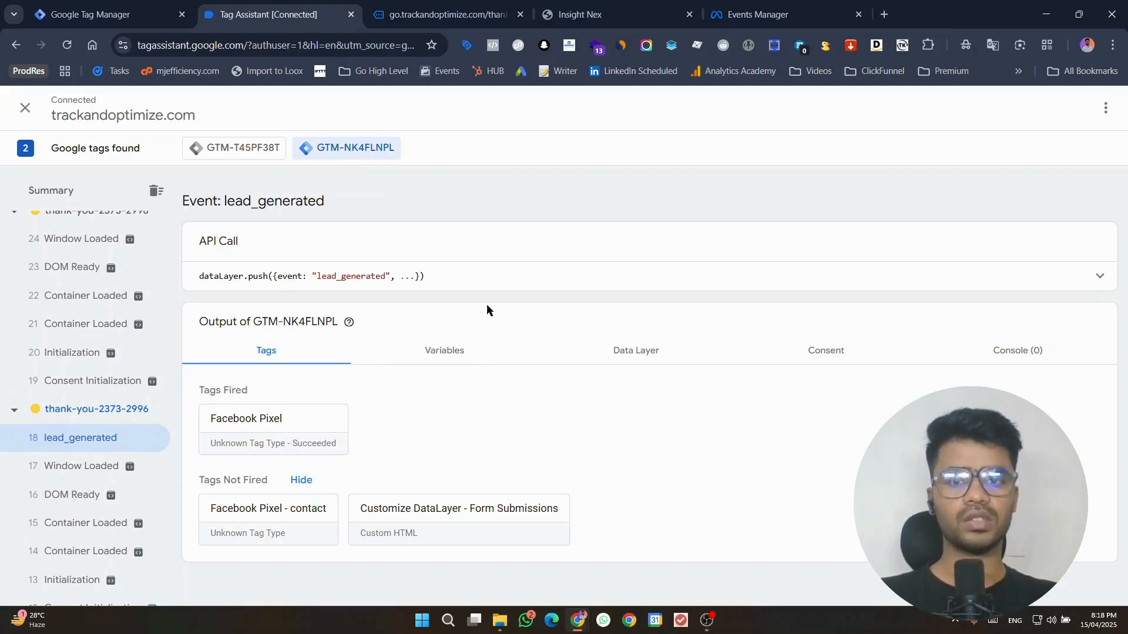
click(1101, 279)
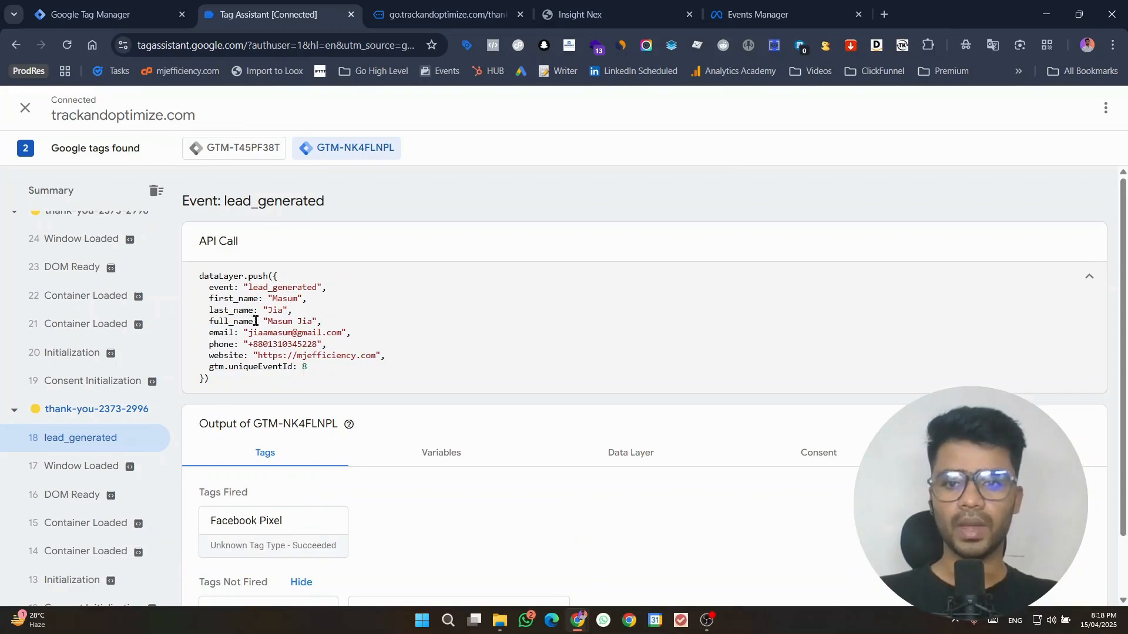
double_click(221, 299)
double_click(224, 311)
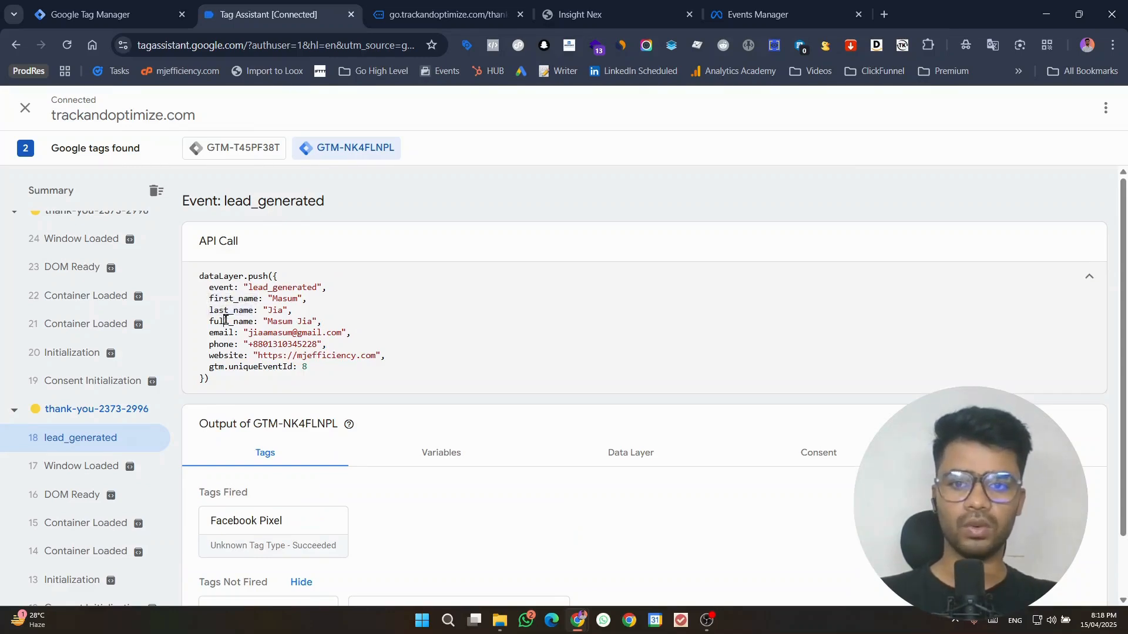
double_click(226, 322)
double_click(222, 334)
double_click(224, 346)
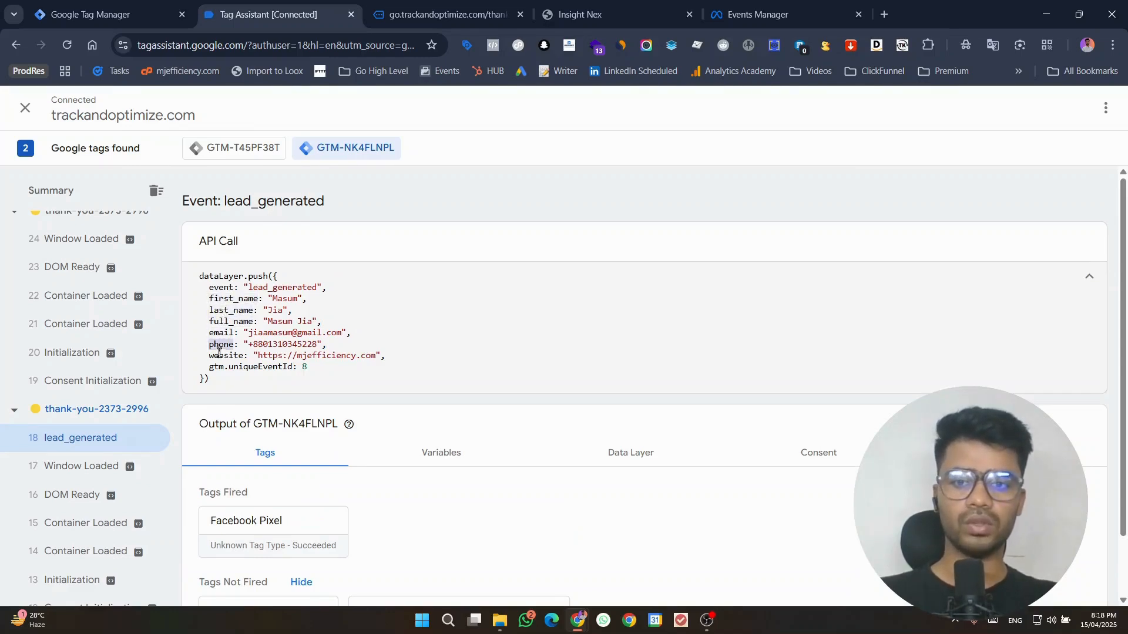
double_click(219, 356)
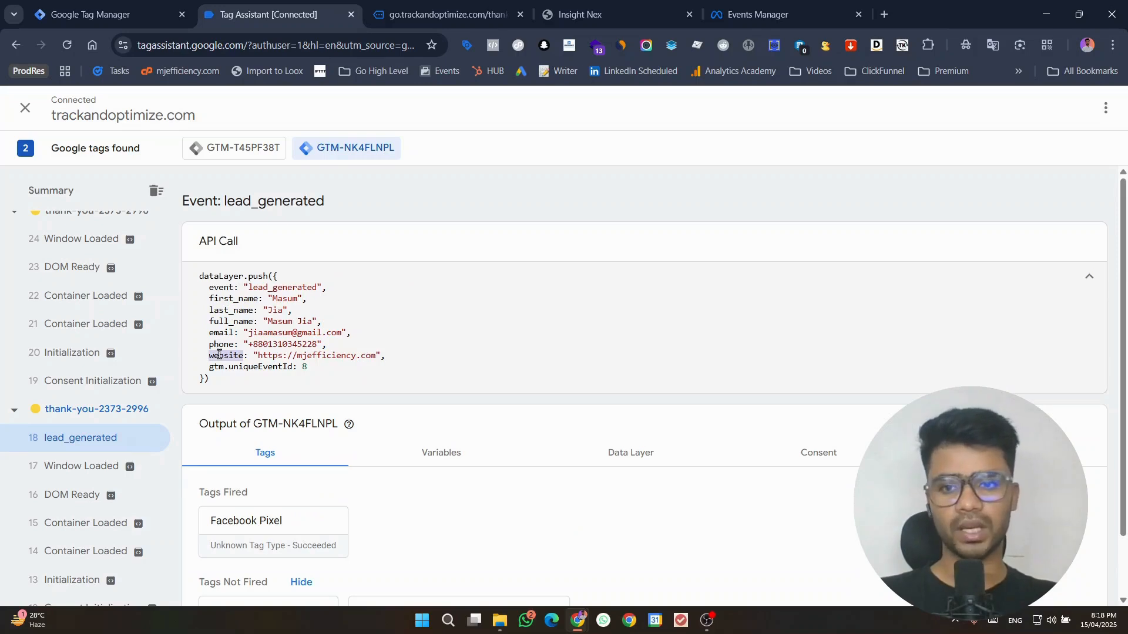